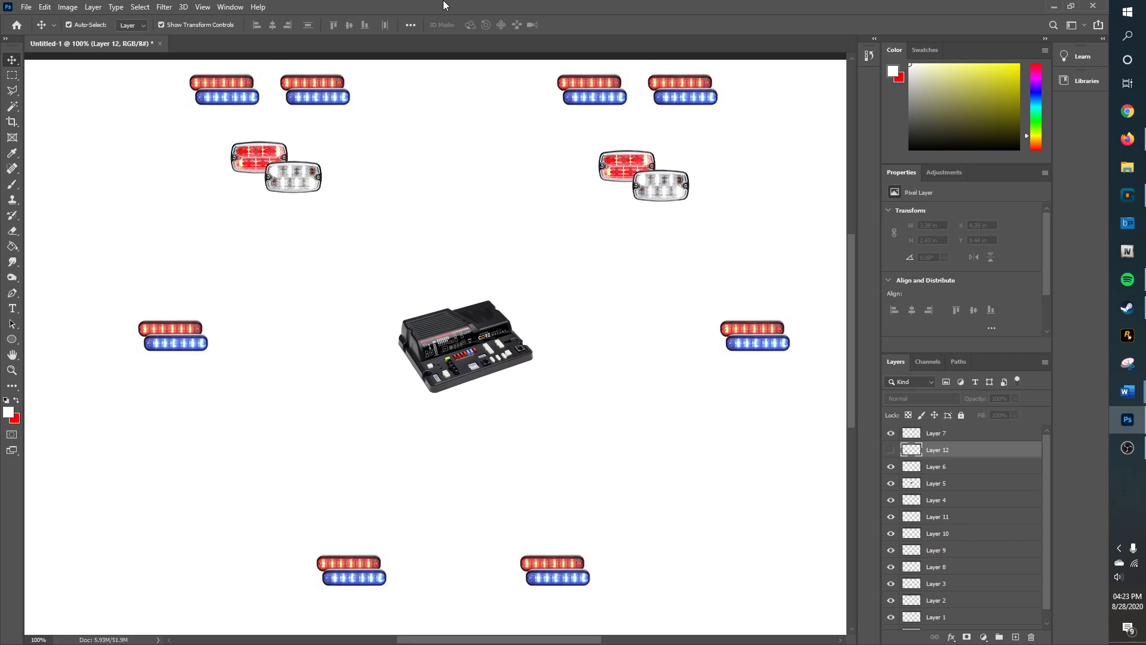
Examine the central control box and the four red-and-blue light pairs in the diagram's upper row by selecting each
click(469, 315)
click(301, 325)
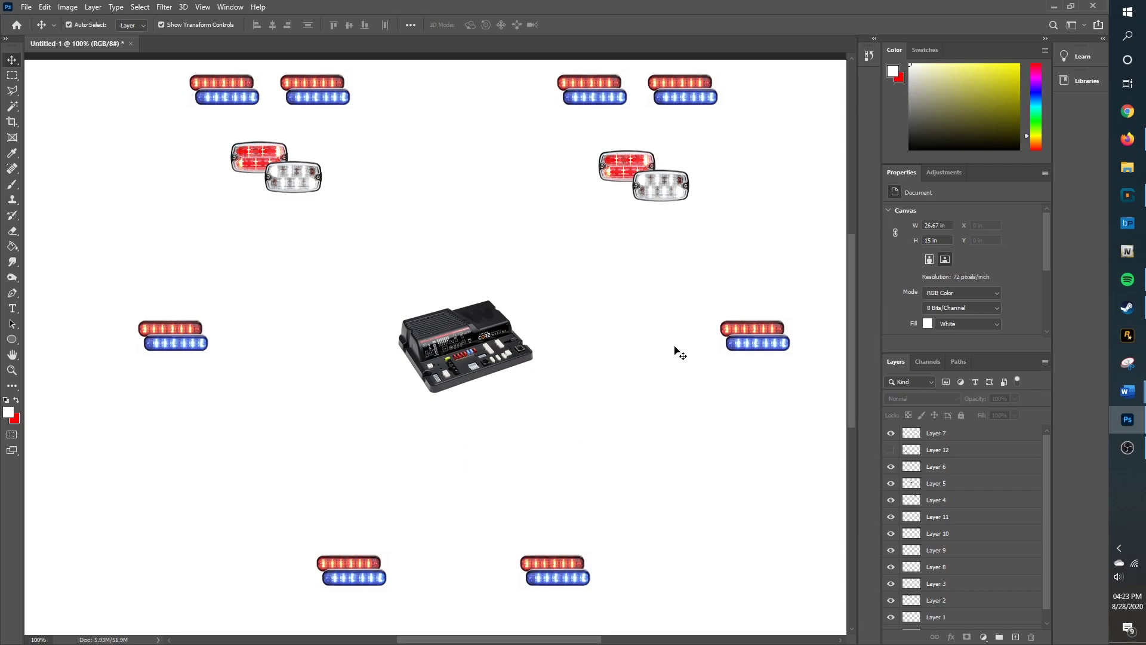
click(304, 83)
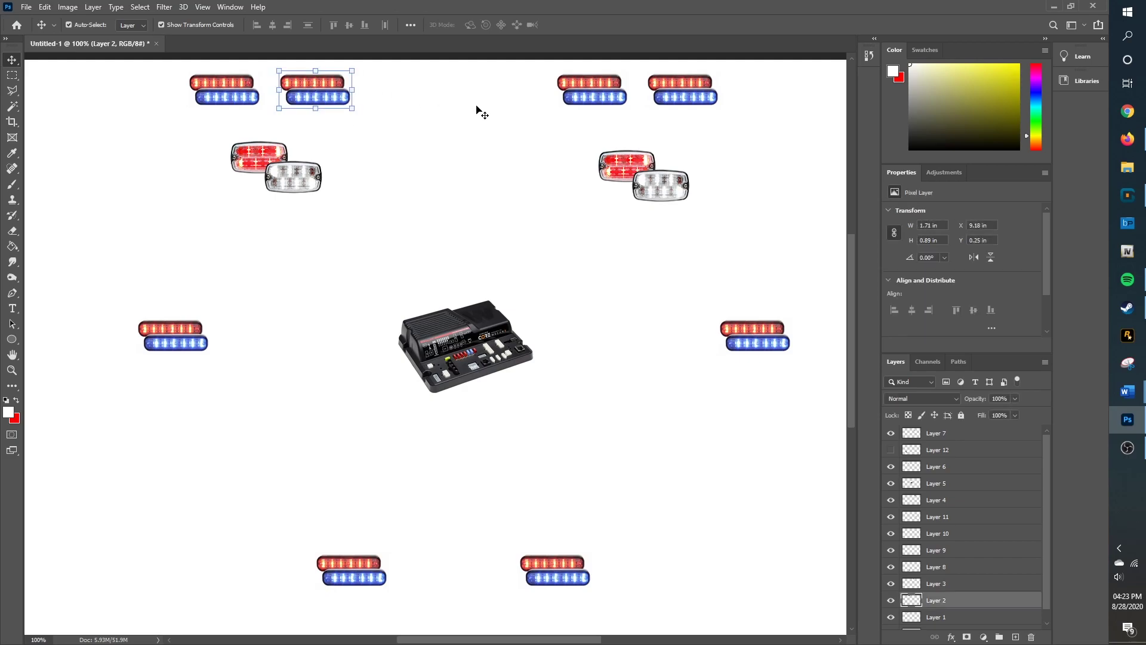
click(345, 95)
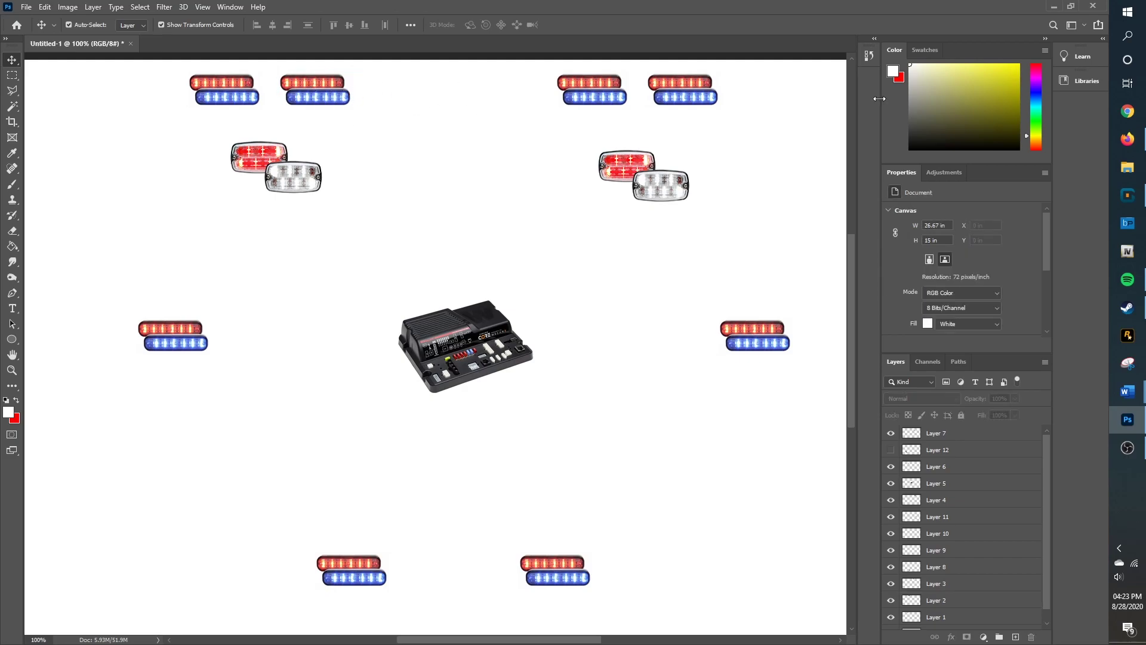
click(320, 94)
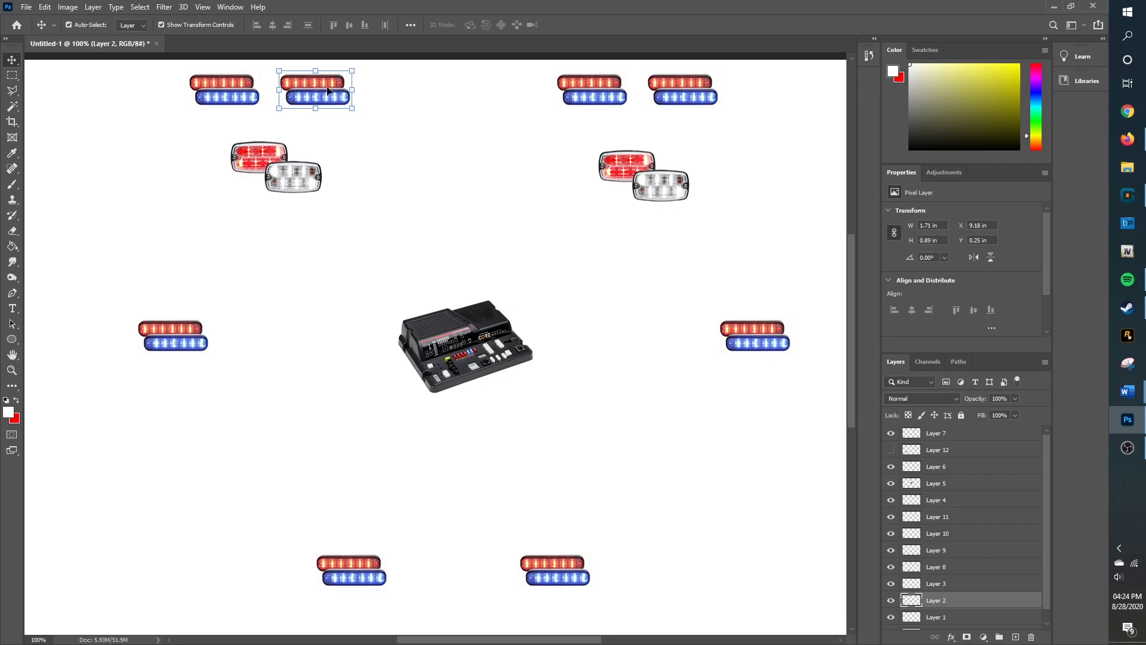
click(566, 331)
click(452, 314)
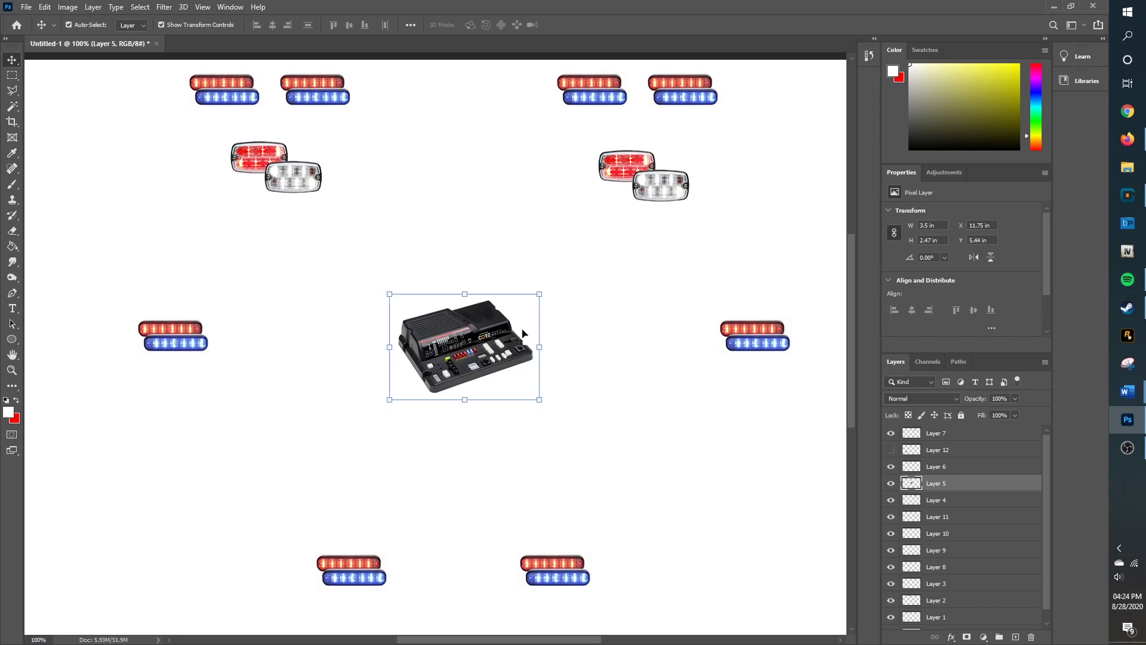
click(455, 241)
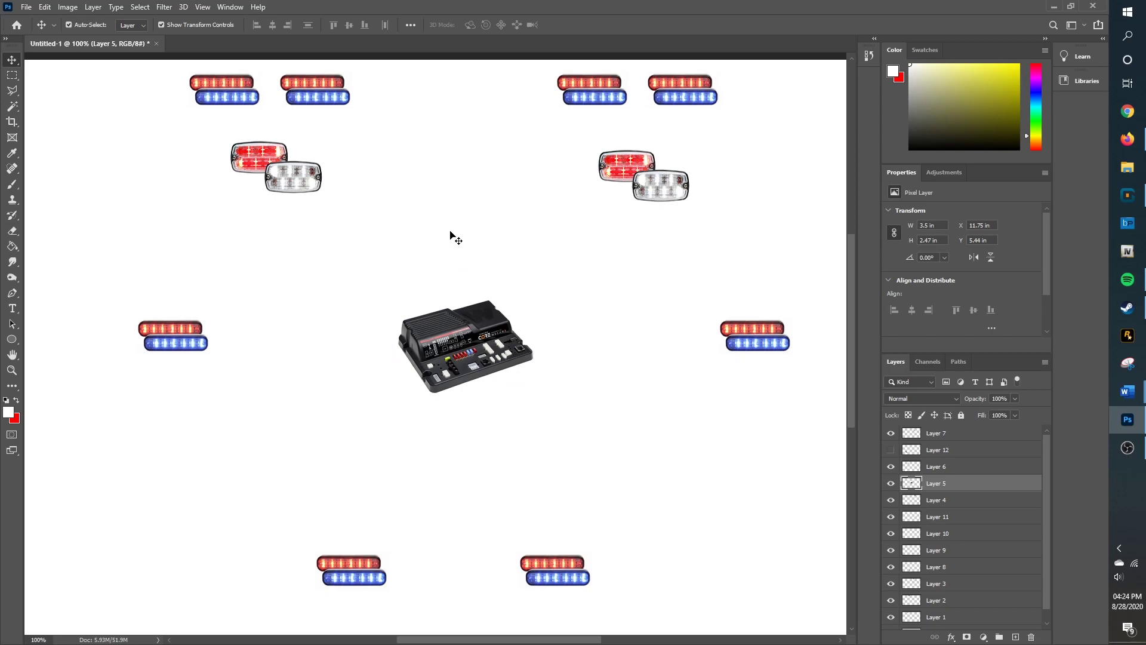
click(333, 98)
click(215, 84)
click(319, 88)
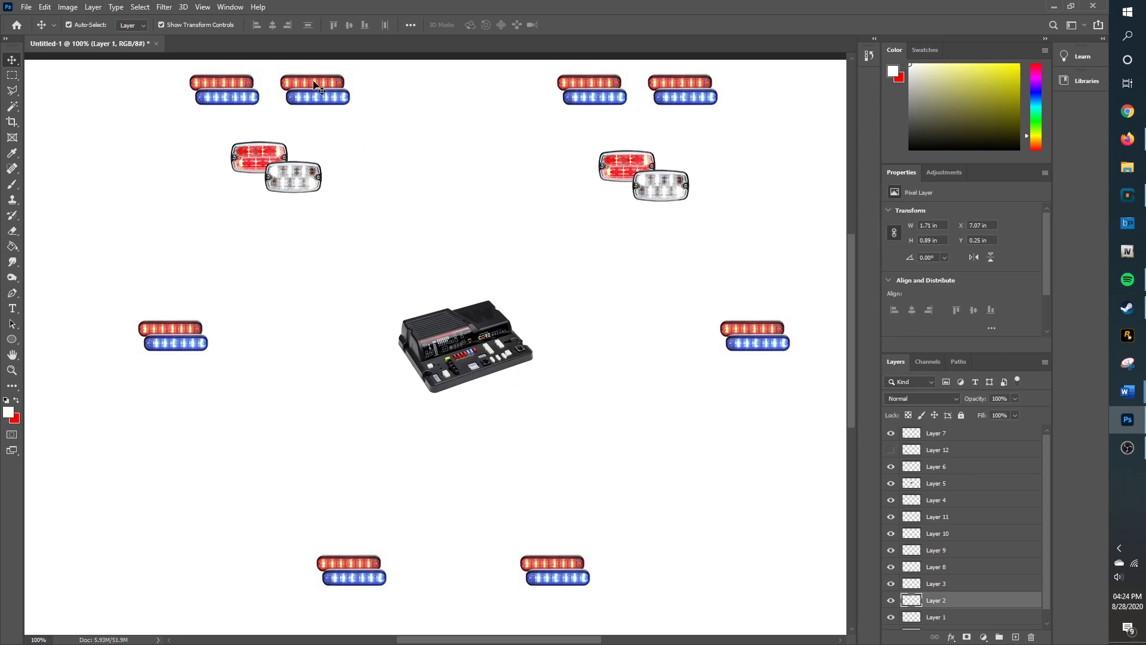
click(586, 90)
click(680, 92)
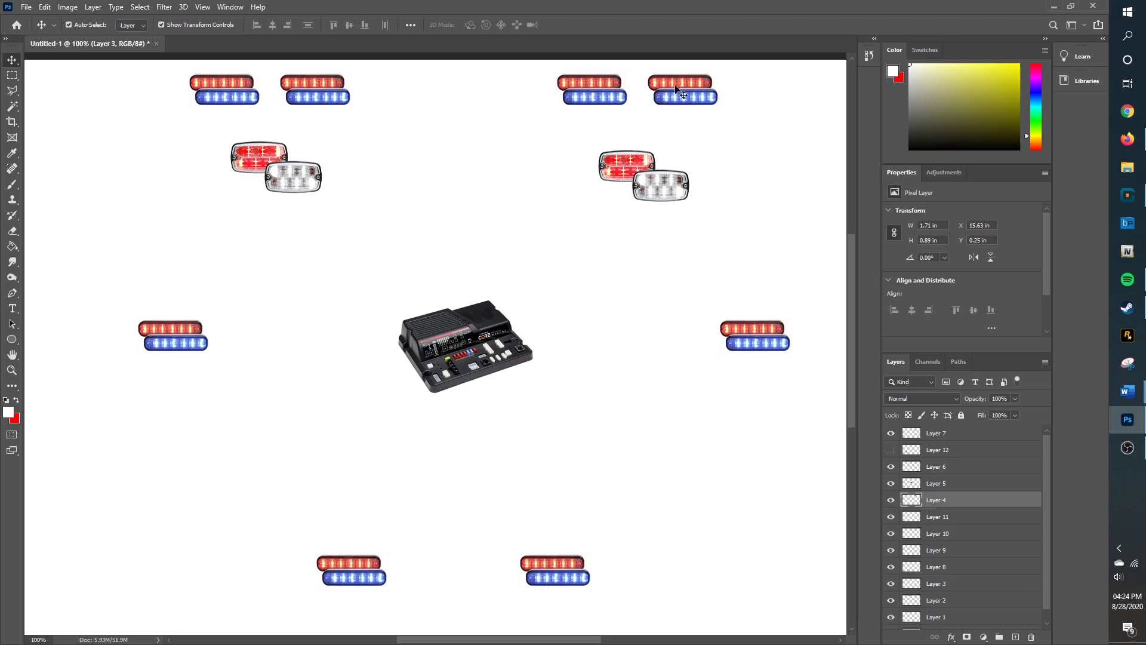
click(506, 274)
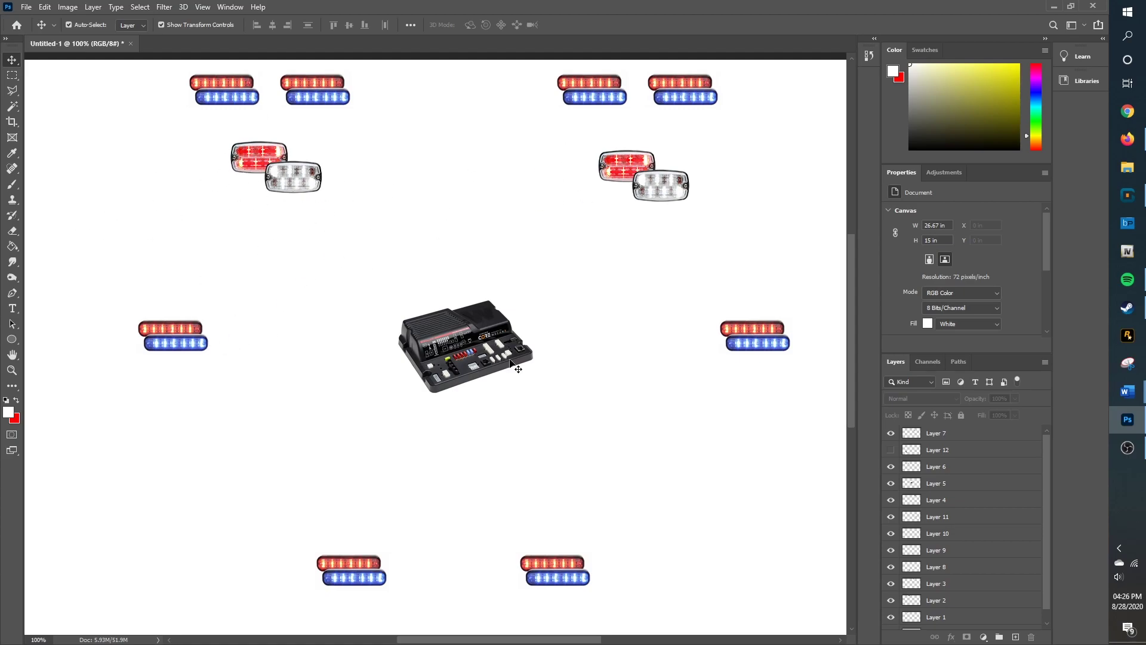
Inspect the red-and-blue light pairs on both sides and along the diagram's lower edge, plus the central control box
click(177, 332)
click(772, 337)
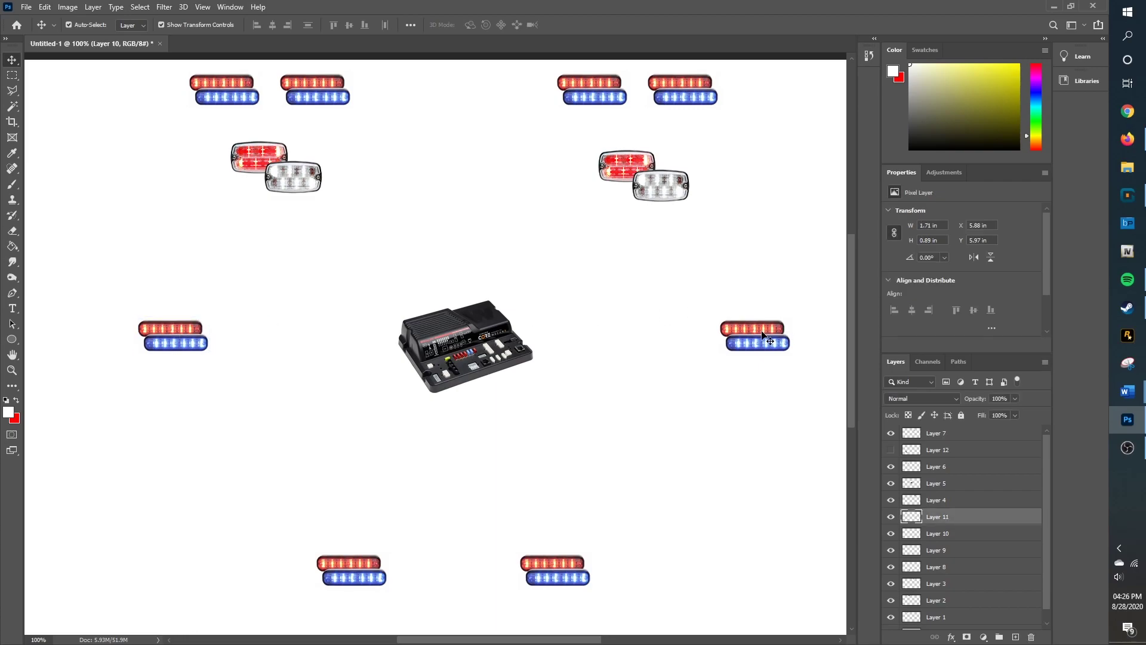
click(158, 344)
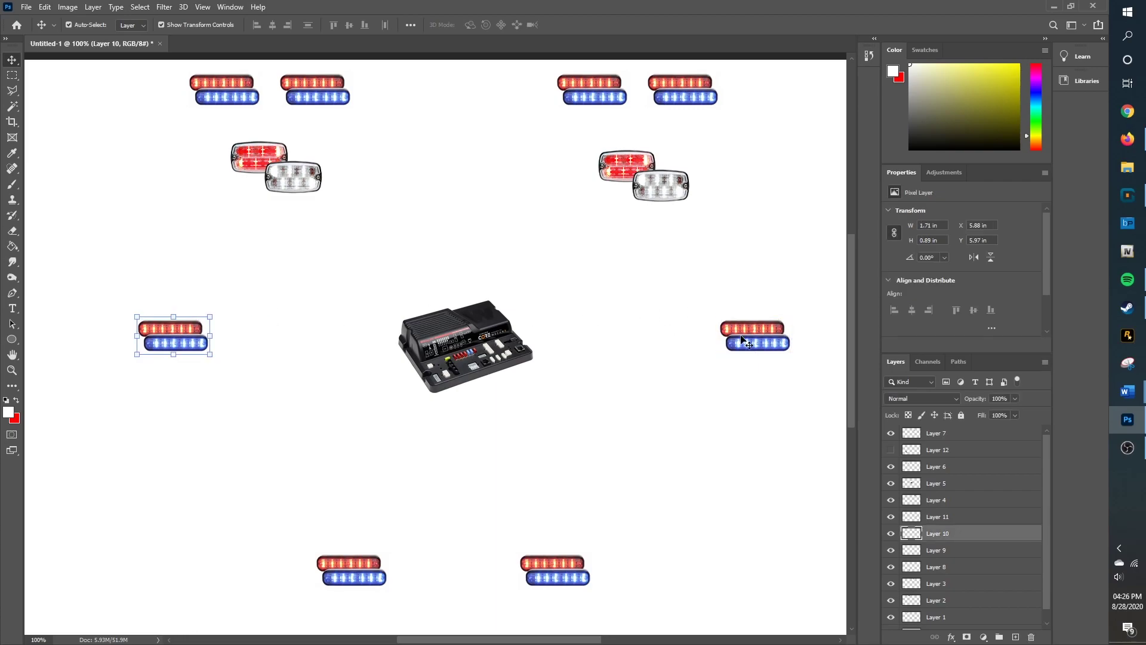
key(ctrl+z)
click(340, 537)
click(351, 570)
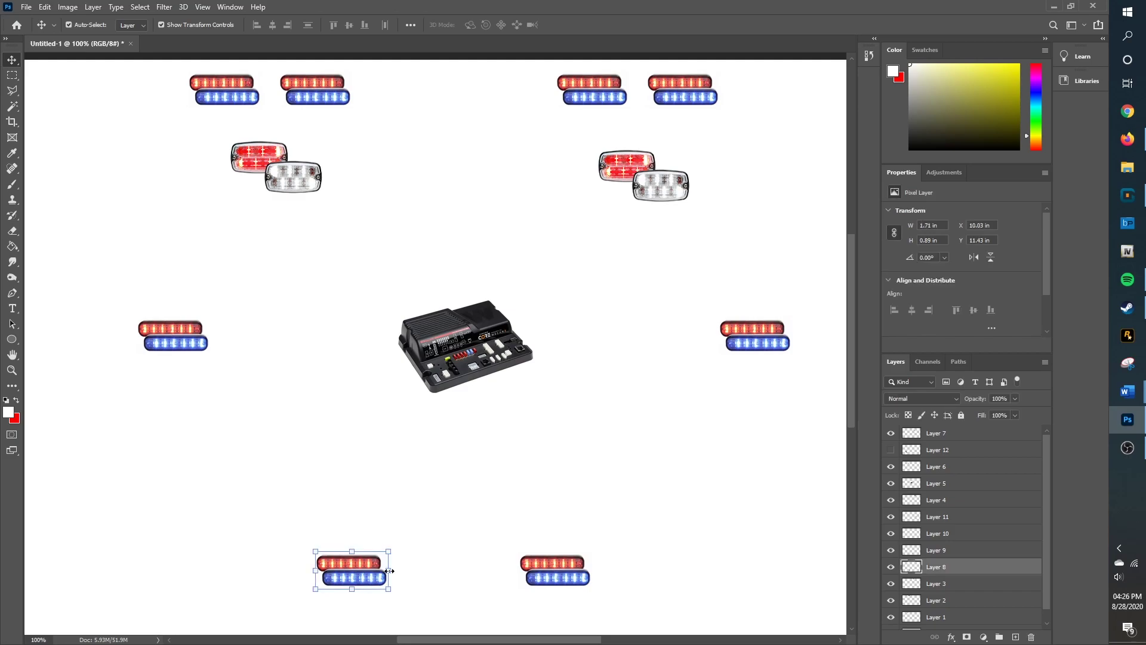
click(561, 570)
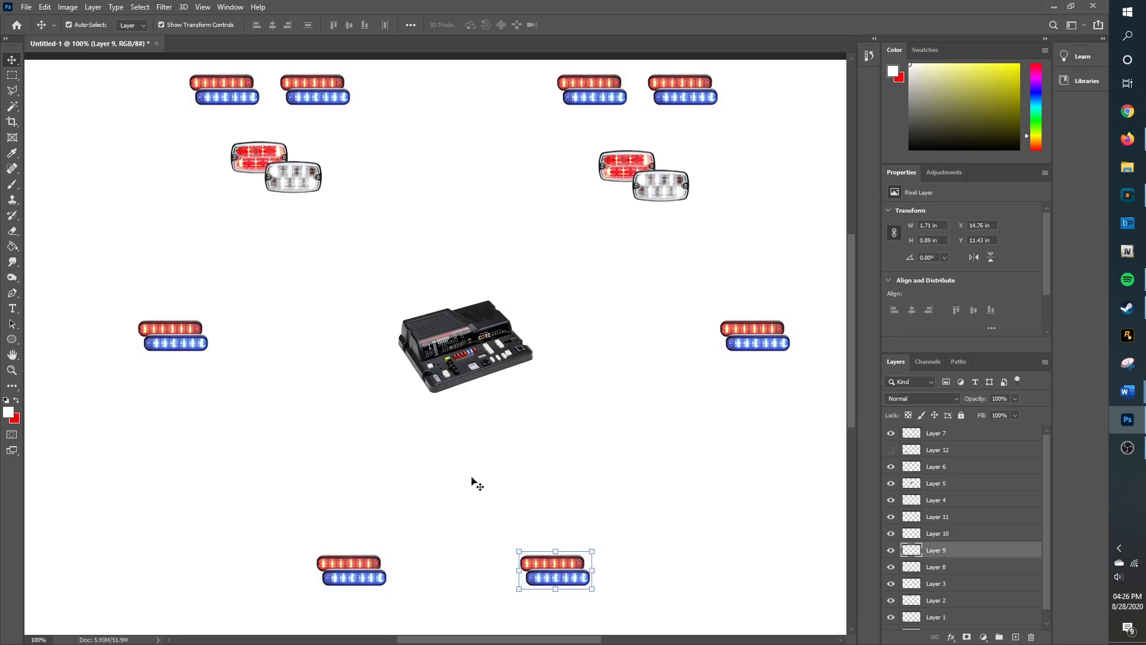
scroll(463, 399, up, 1)
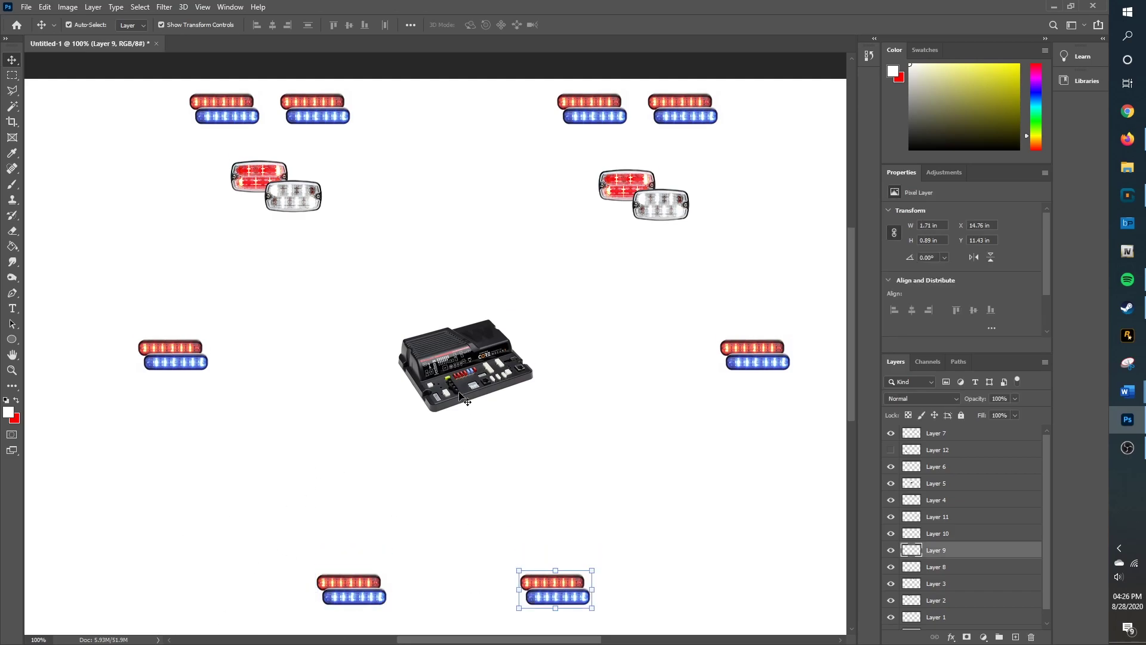
click(463, 398)
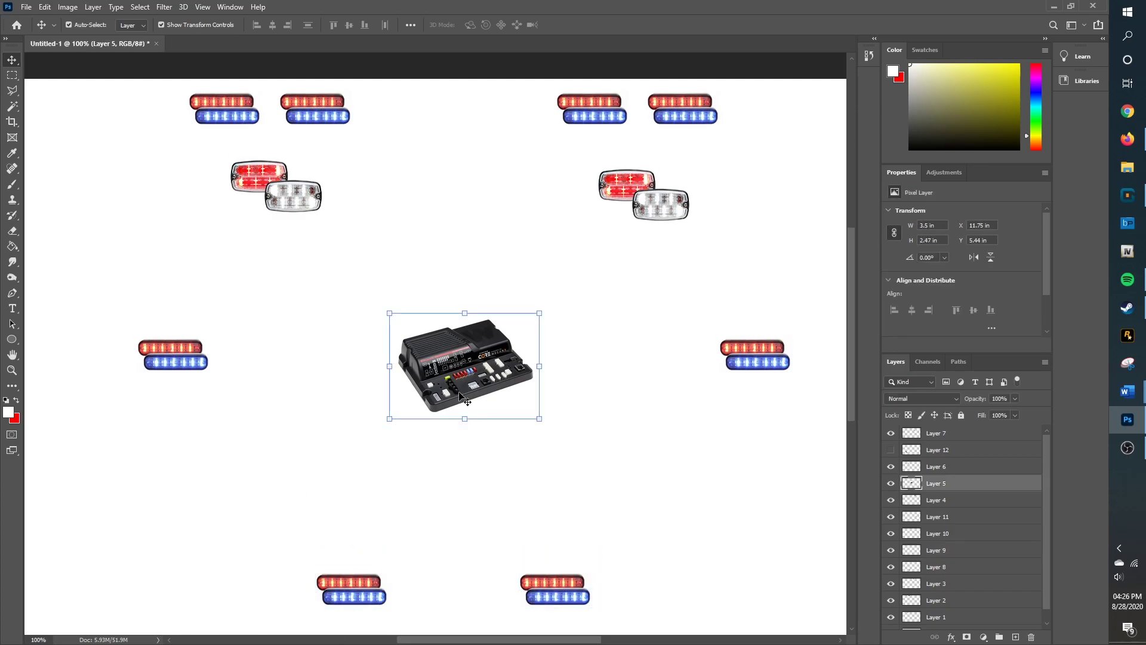
click(596, 390)
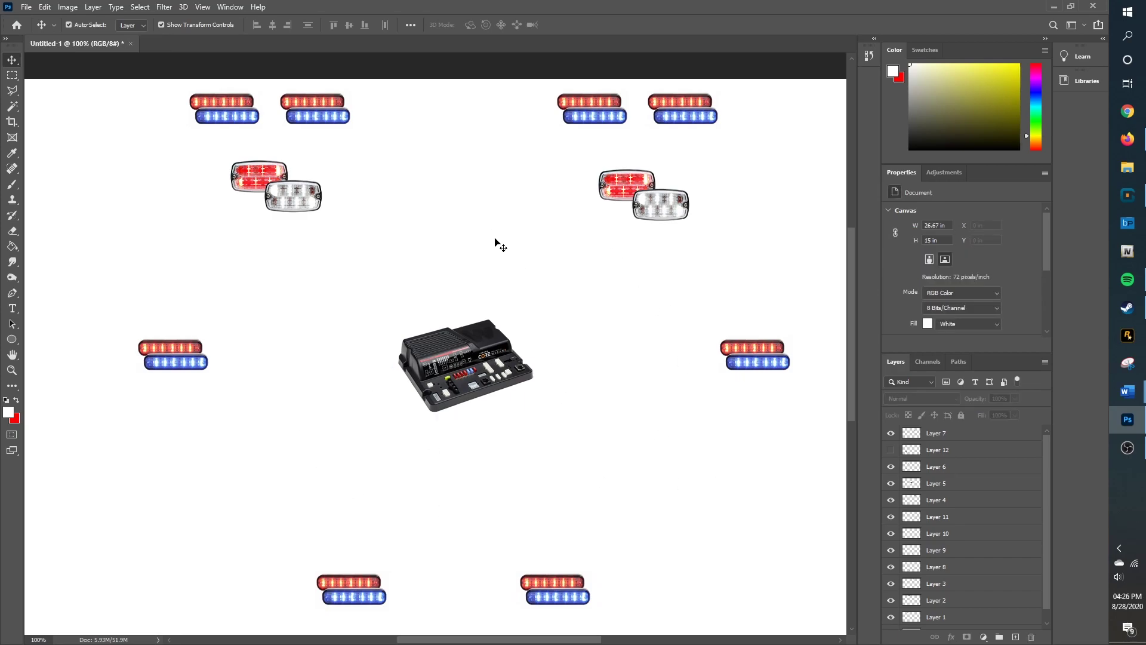
Move the left red-and-white light pair down to about Y 2.69 in, and the right pair down about 0.71 in, level with it
drag(281, 190, 281, 229)
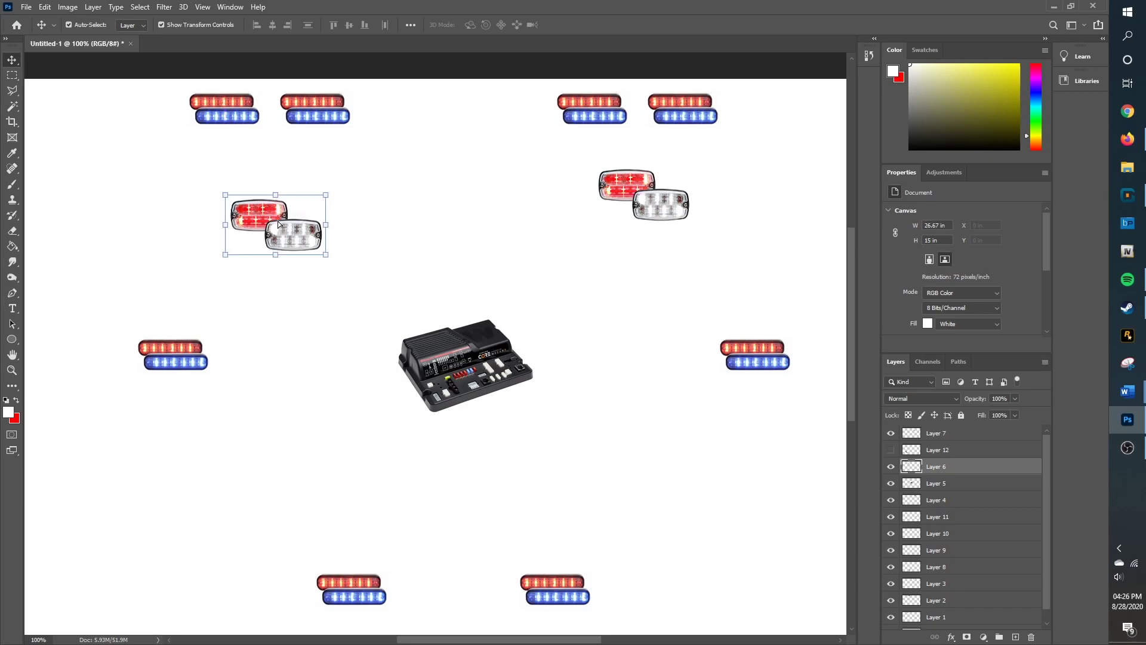
drag(643, 194, 647, 225)
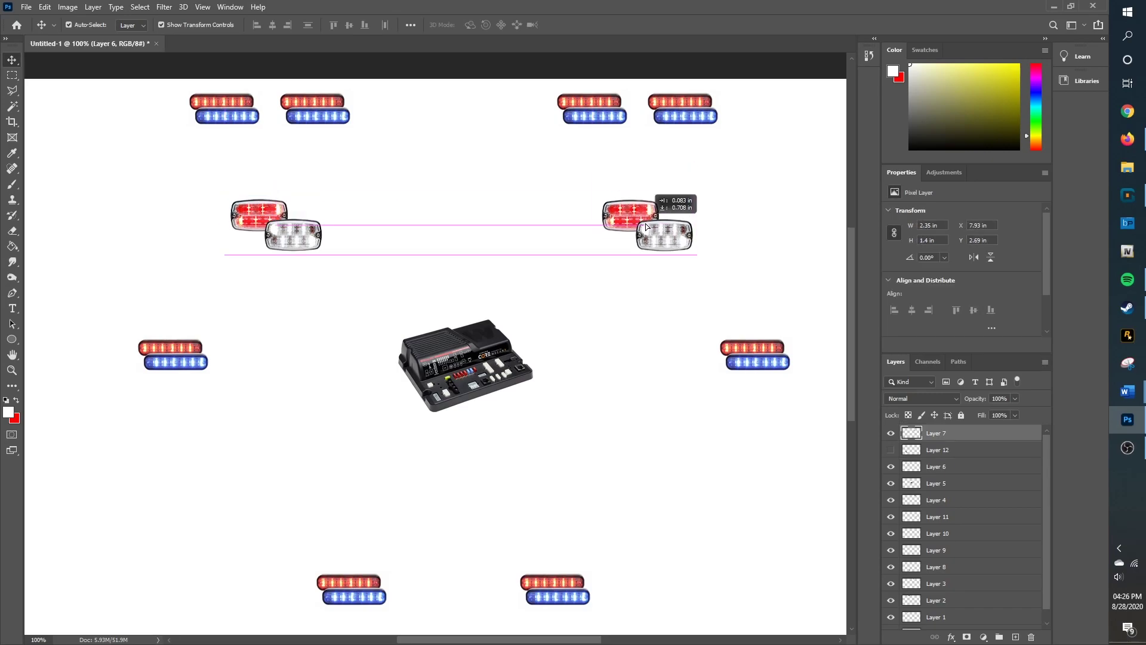
drag(646, 226, 646, 228)
click(386, 159)
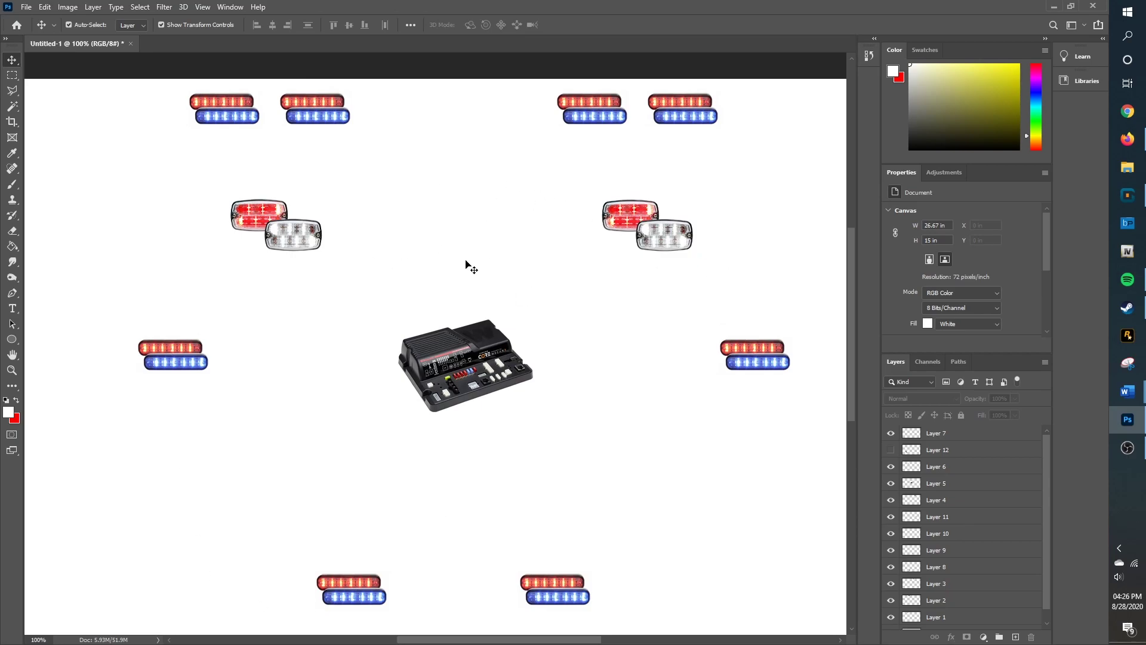
Examine the four upper red-and-blue light pairs and the two side pairs by selecting them individually
click(225, 116)
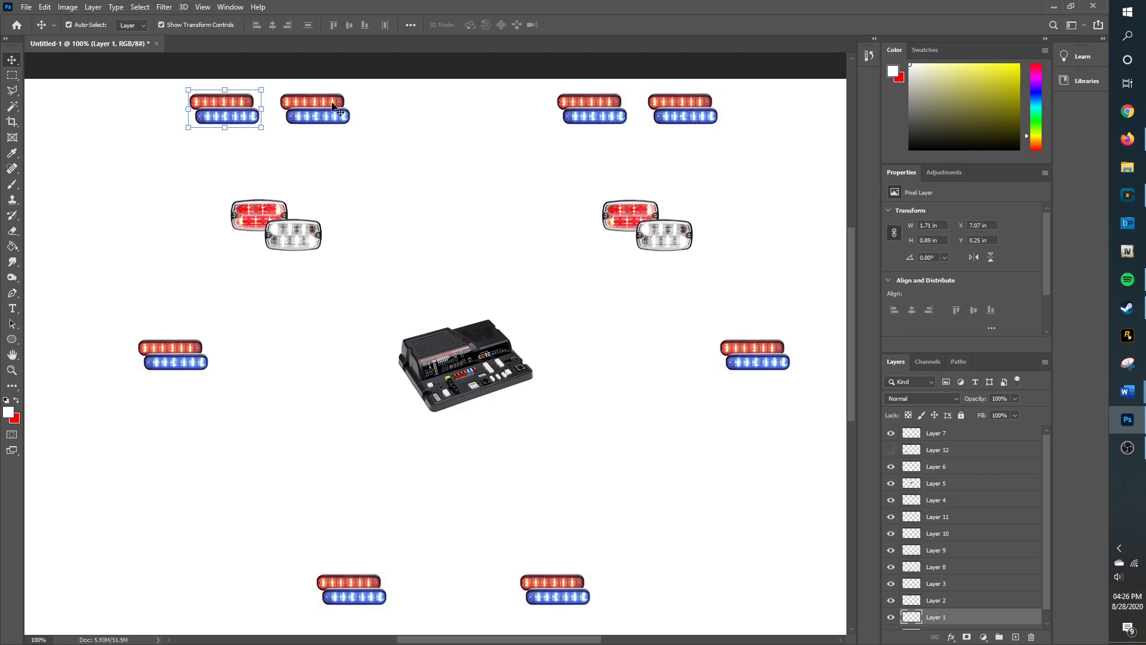
click(316, 111)
click(595, 118)
click(680, 101)
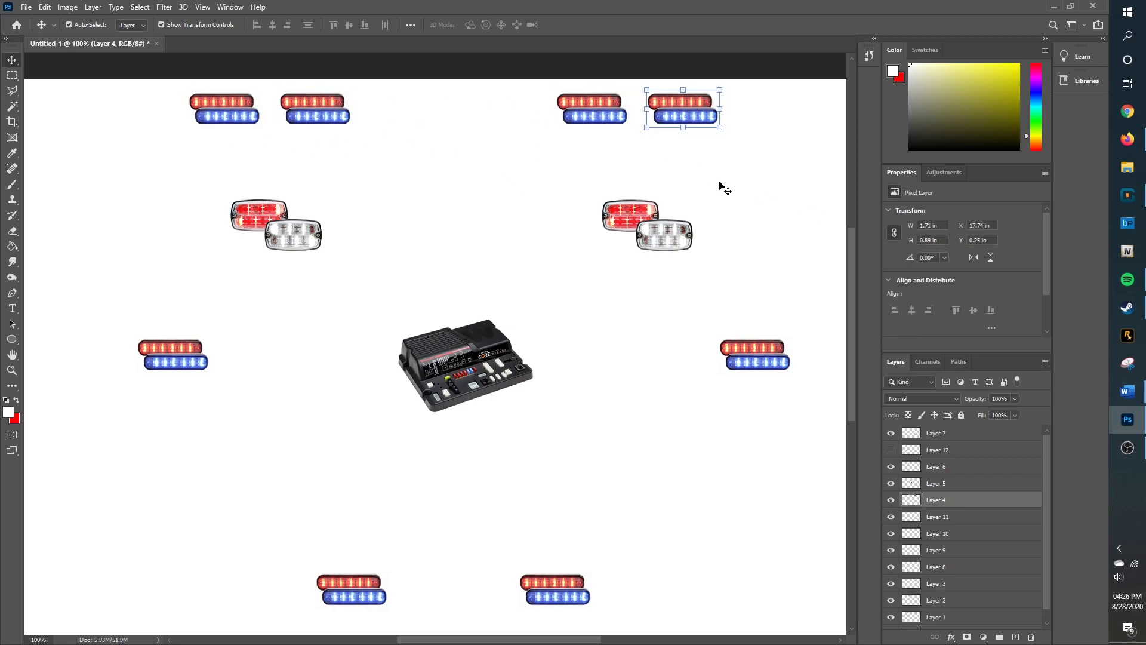
click(217, 108)
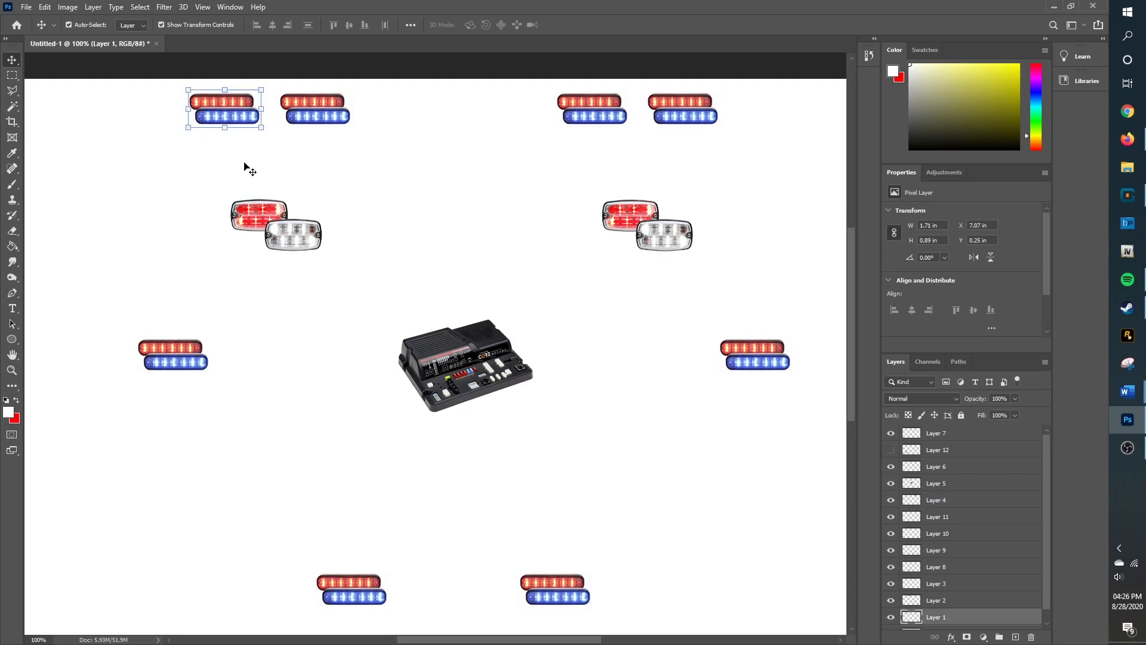
click(223, 169)
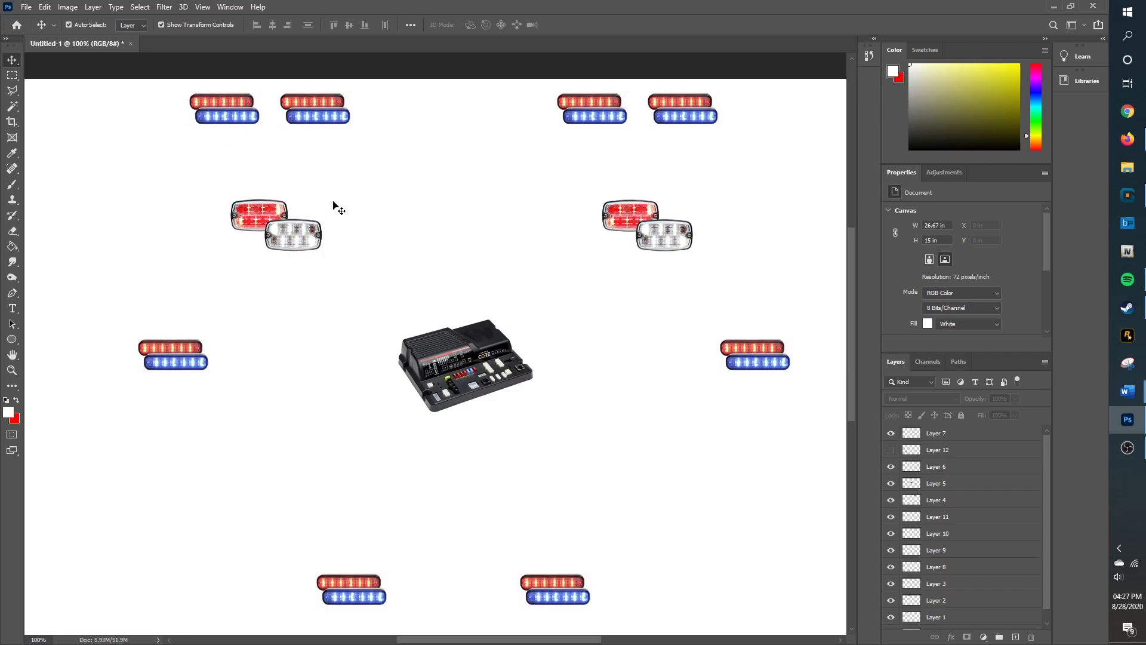
click(204, 112)
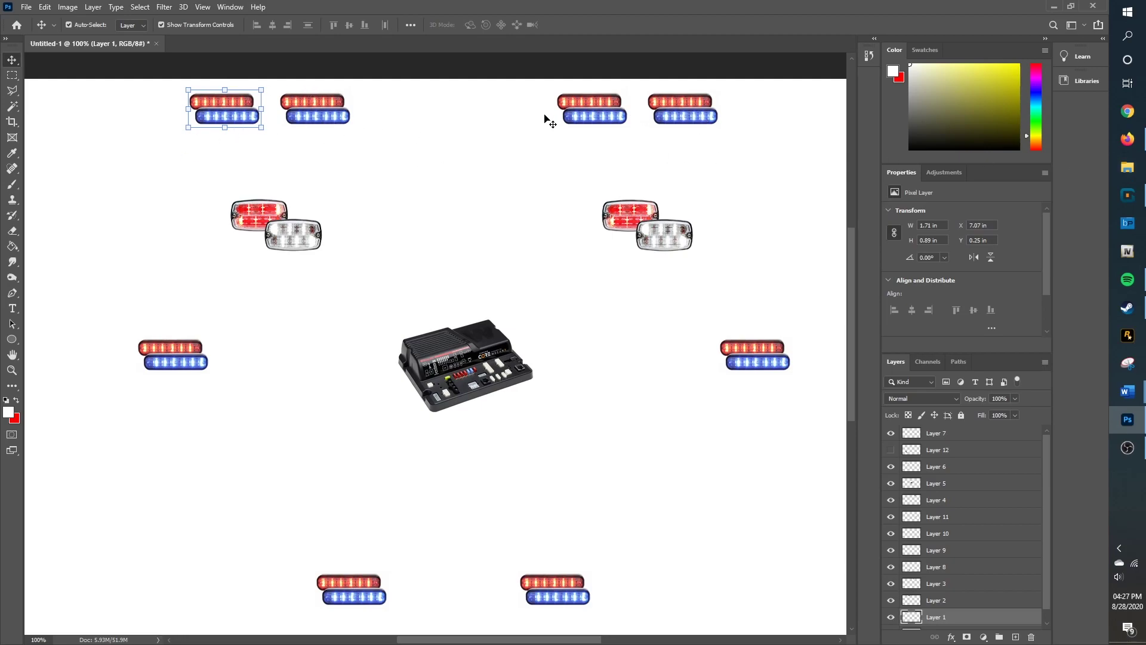
click(589, 107)
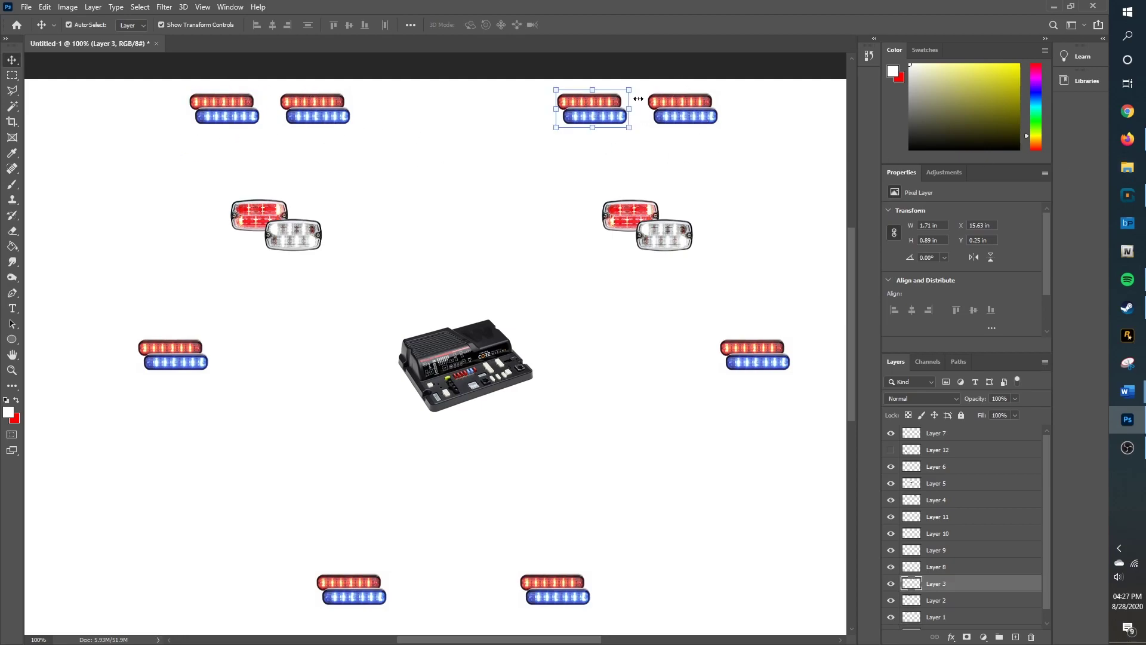
click(679, 117)
click(754, 364)
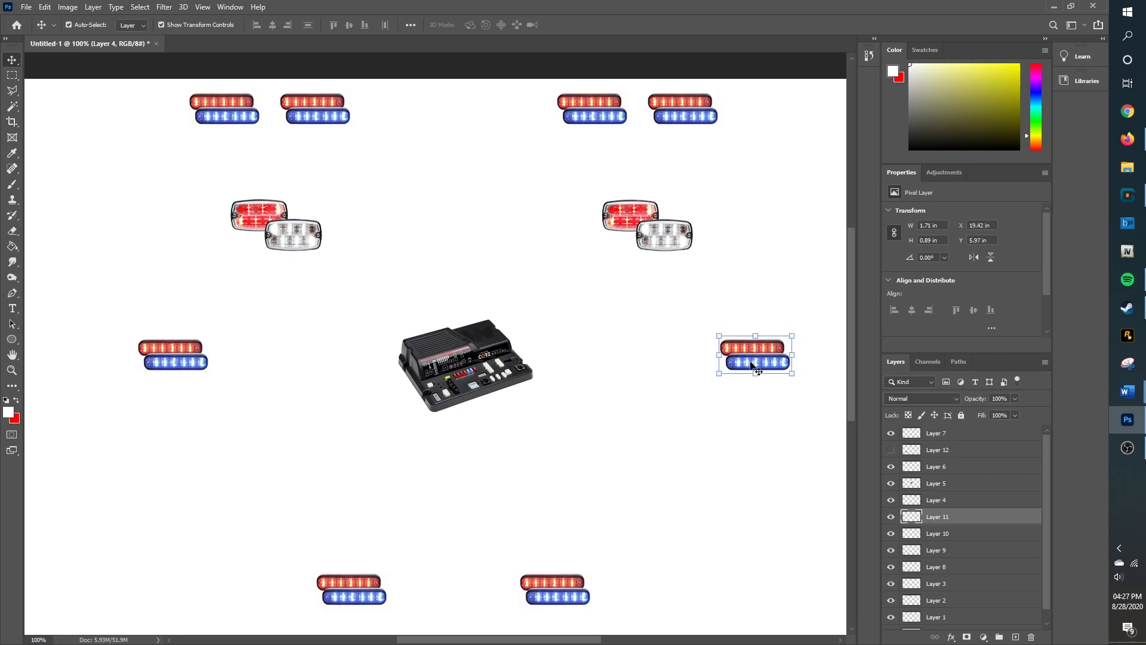
click(193, 356)
click(364, 314)
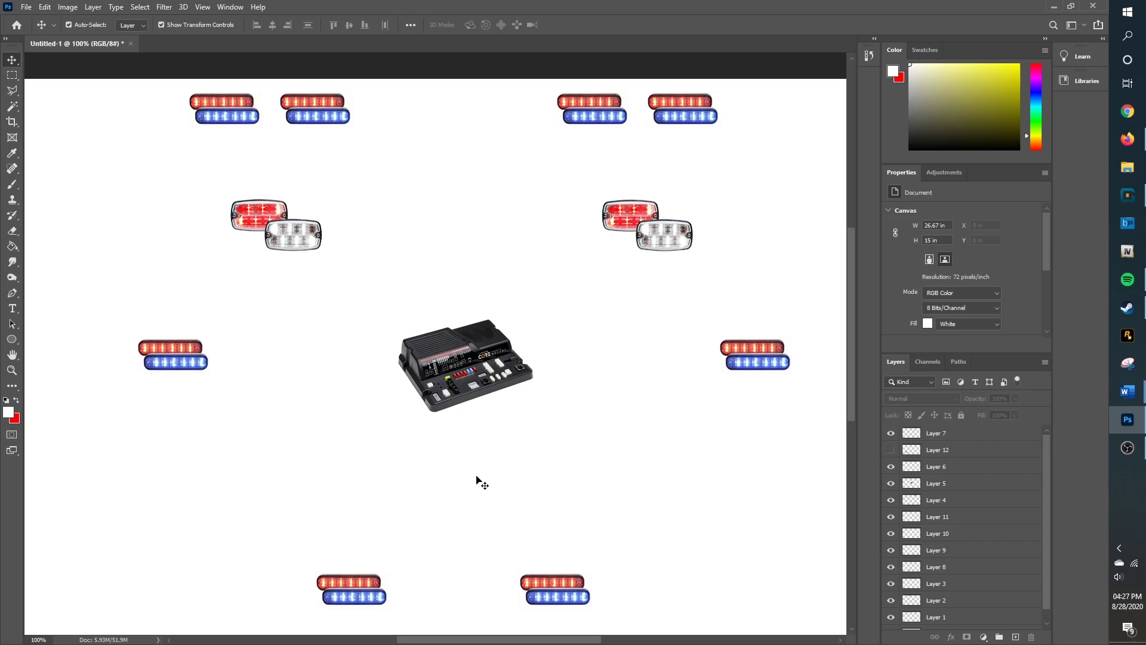
Review the upper row of red-and-blue light pairs one by one, starting from the leftmost, and clear the selection
click(224, 112)
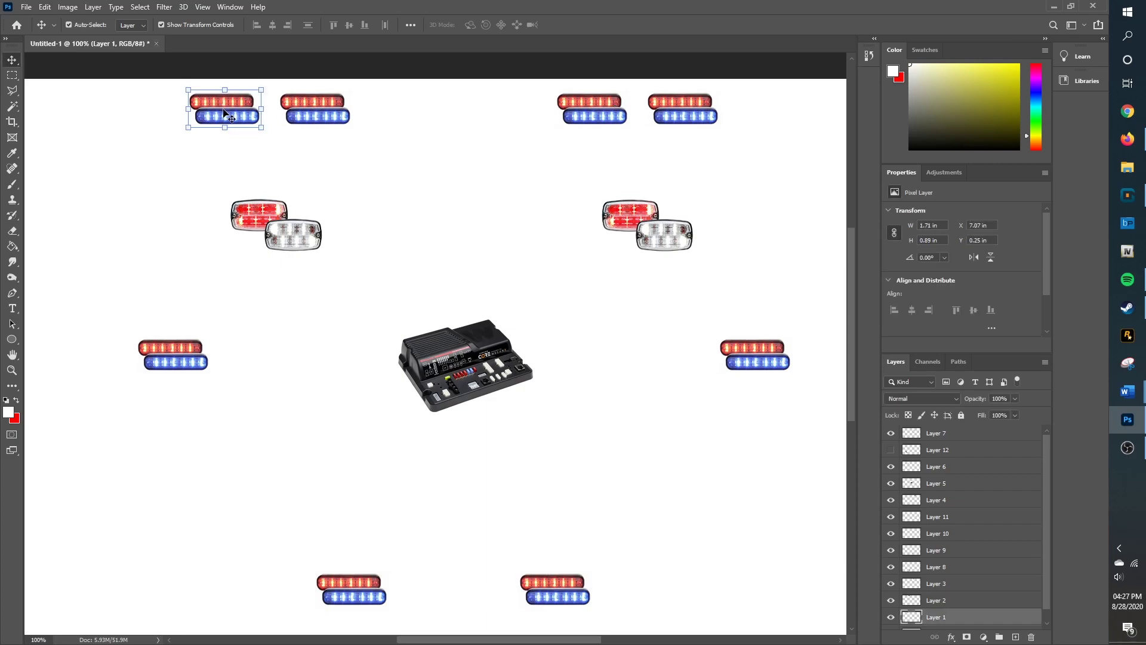
click(154, 184)
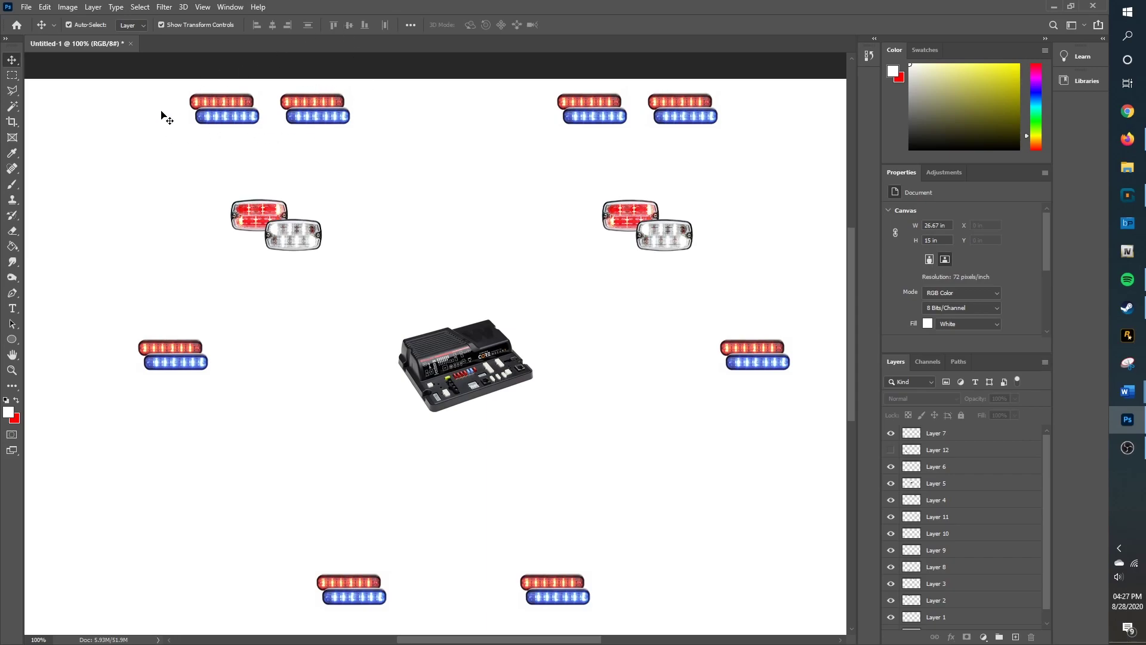
click(233, 107)
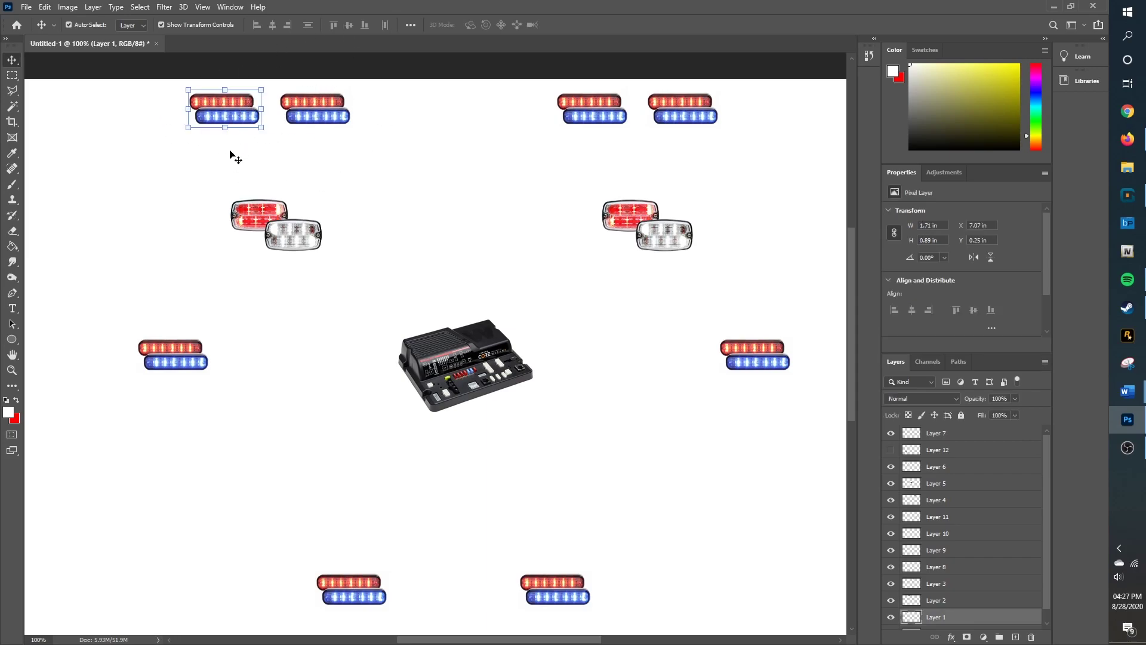
click(235, 158)
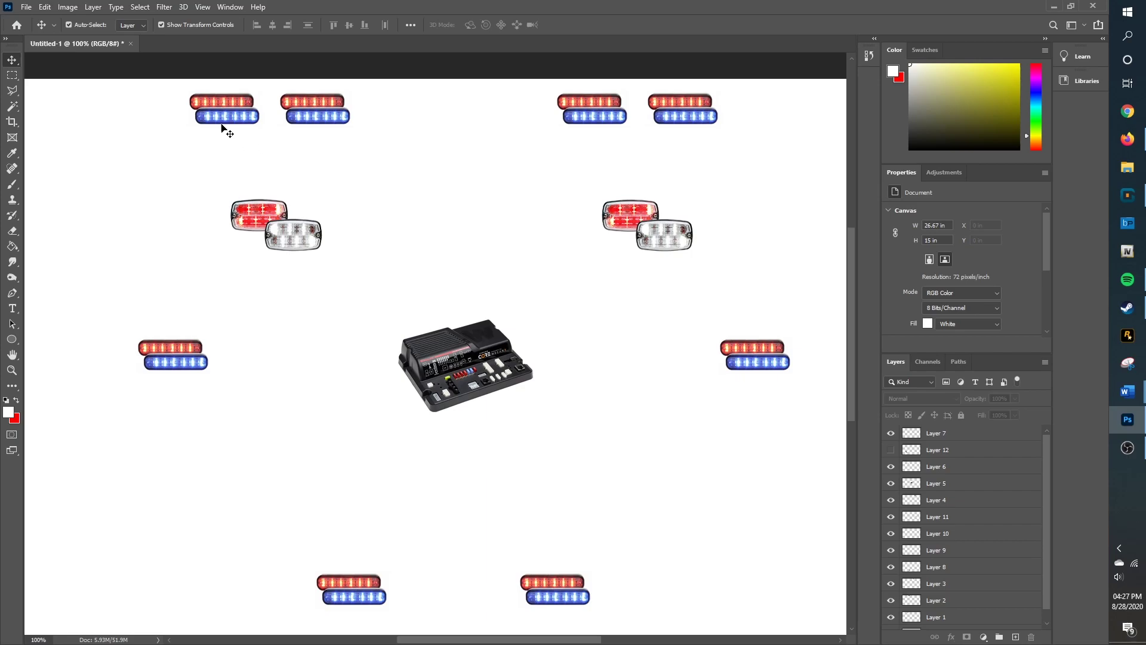
click(208, 113)
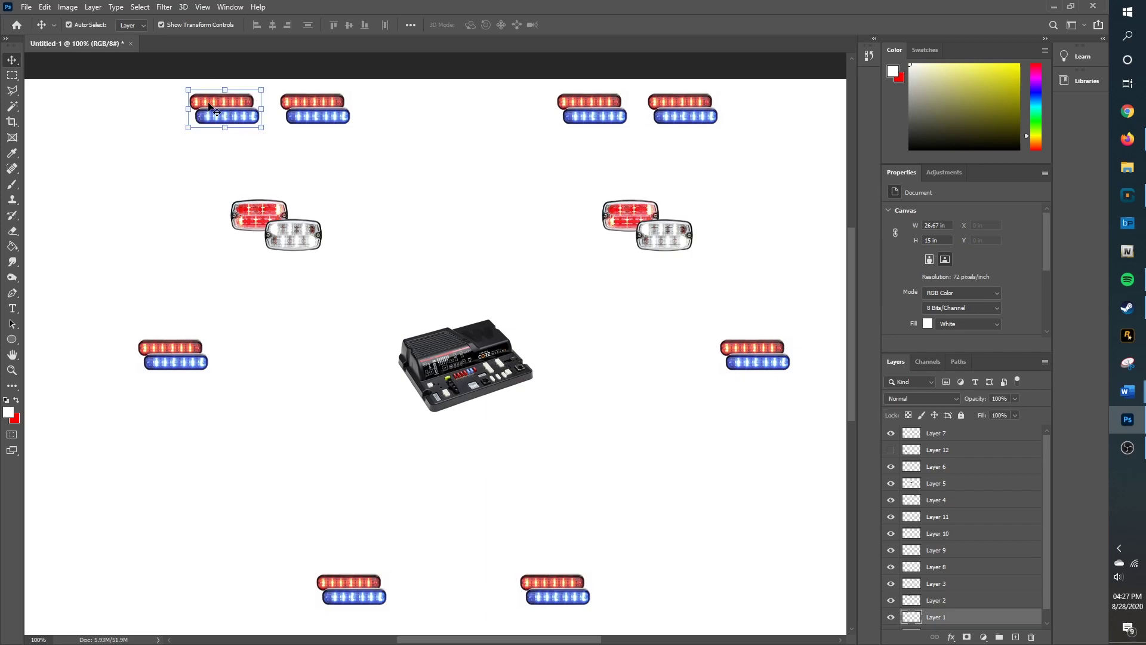
click(315, 109)
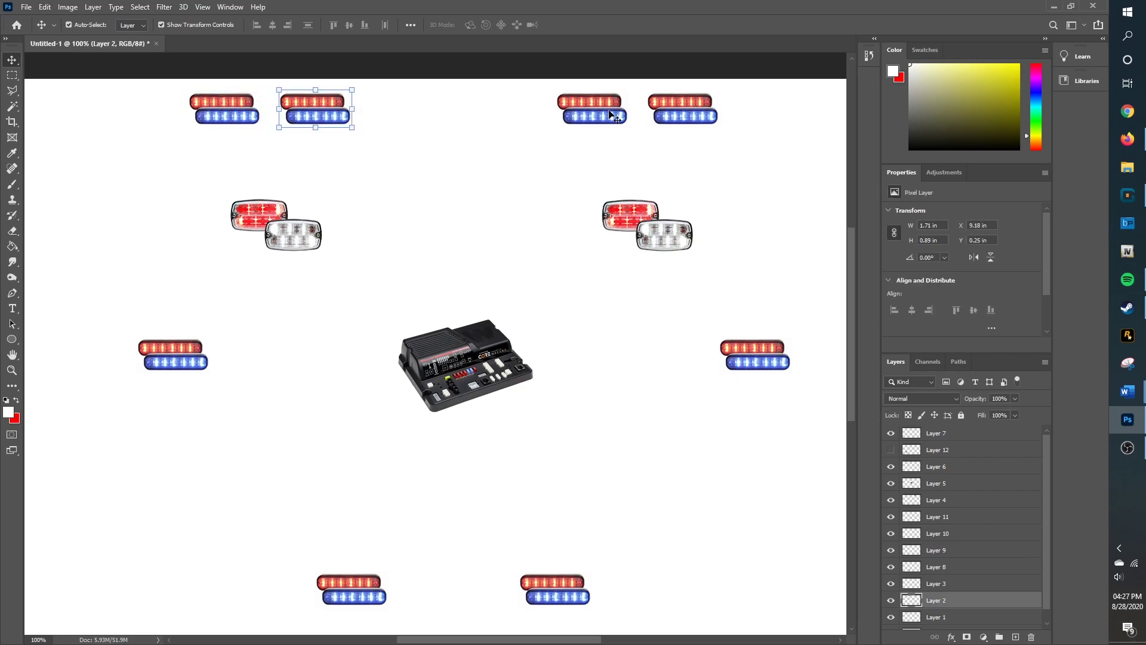
click(566, 120)
click(661, 114)
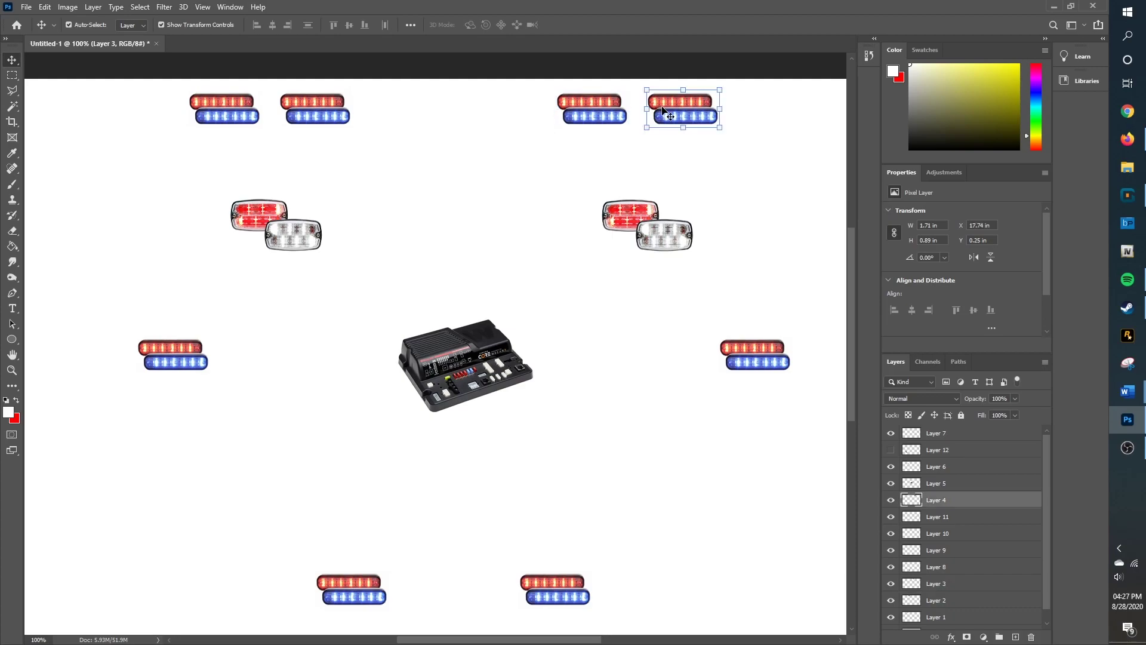
click(468, 164)
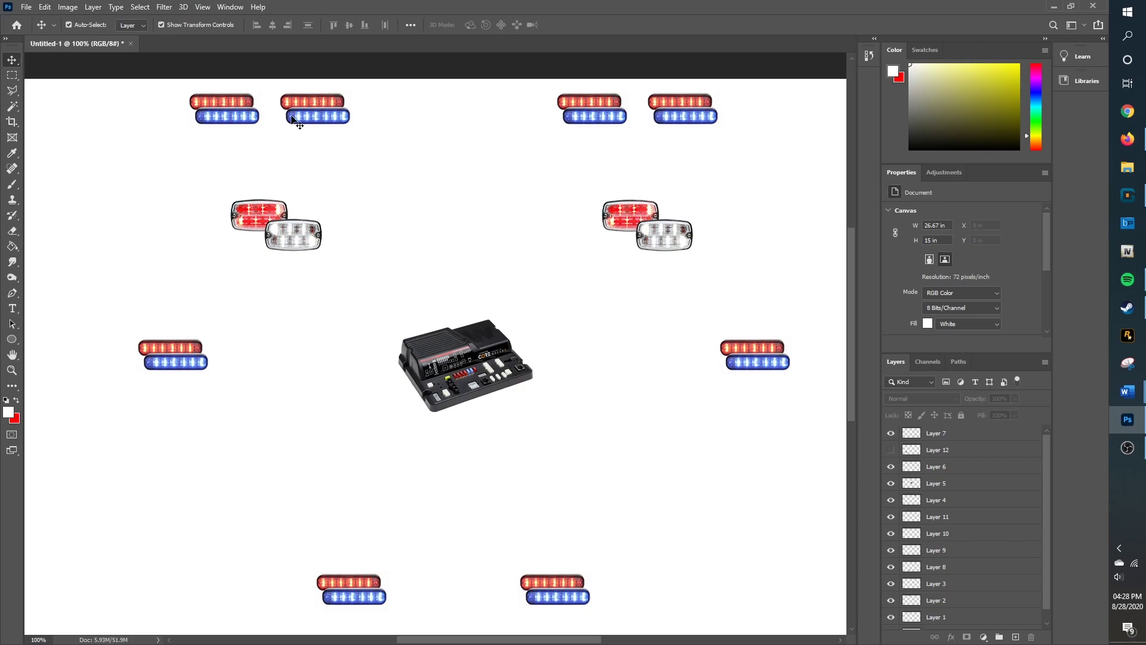
Review the four red-and-blue light pairs in the upper row one by one and clear the selection
click(222, 107)
click(310, 97)
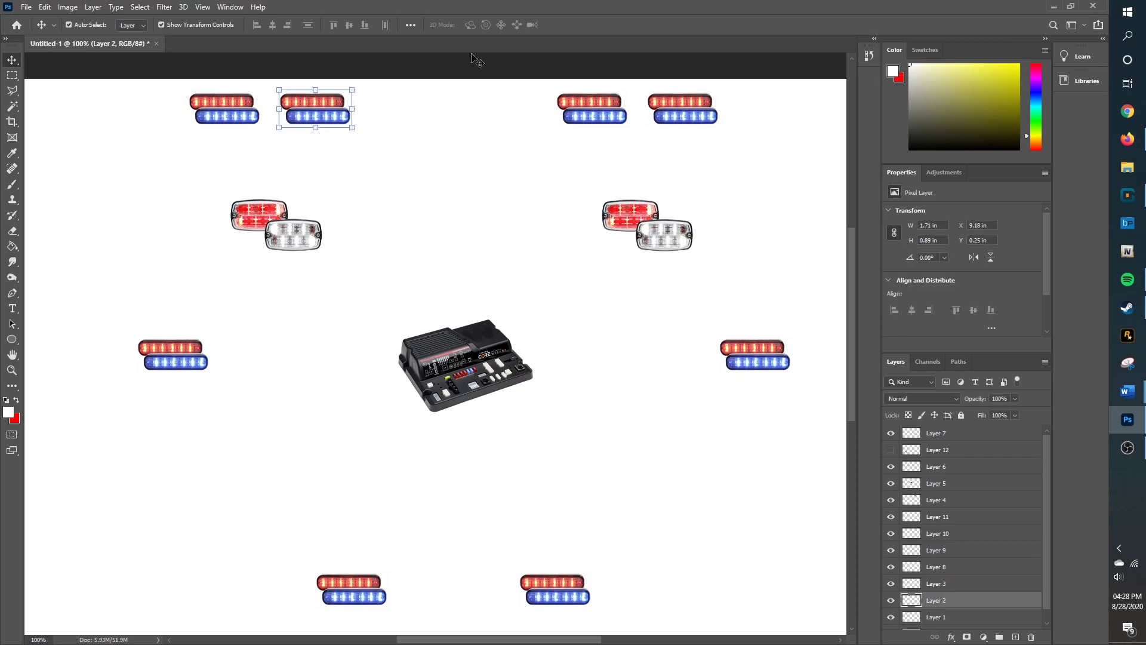
click(586, 104)
click(651, 105)
click(433, 145)
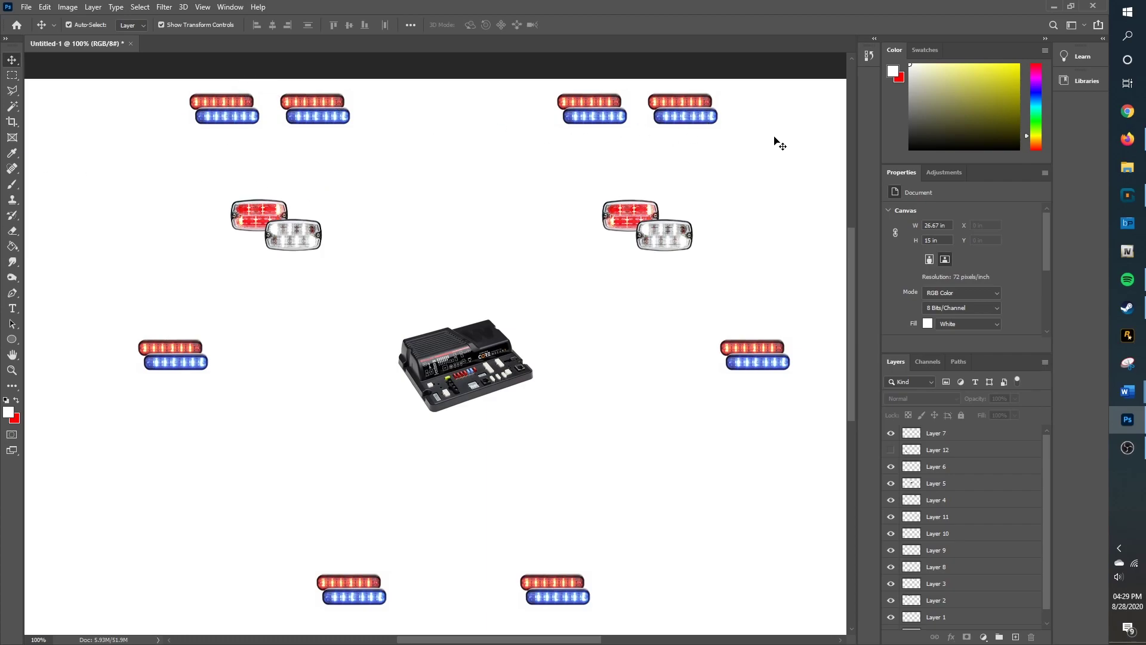
Examine the red-and-white pairs, the side and lower red-and-blue pairs, and the control box by selecting each, and clear the selection
click(271, 227)
click(653, 244)
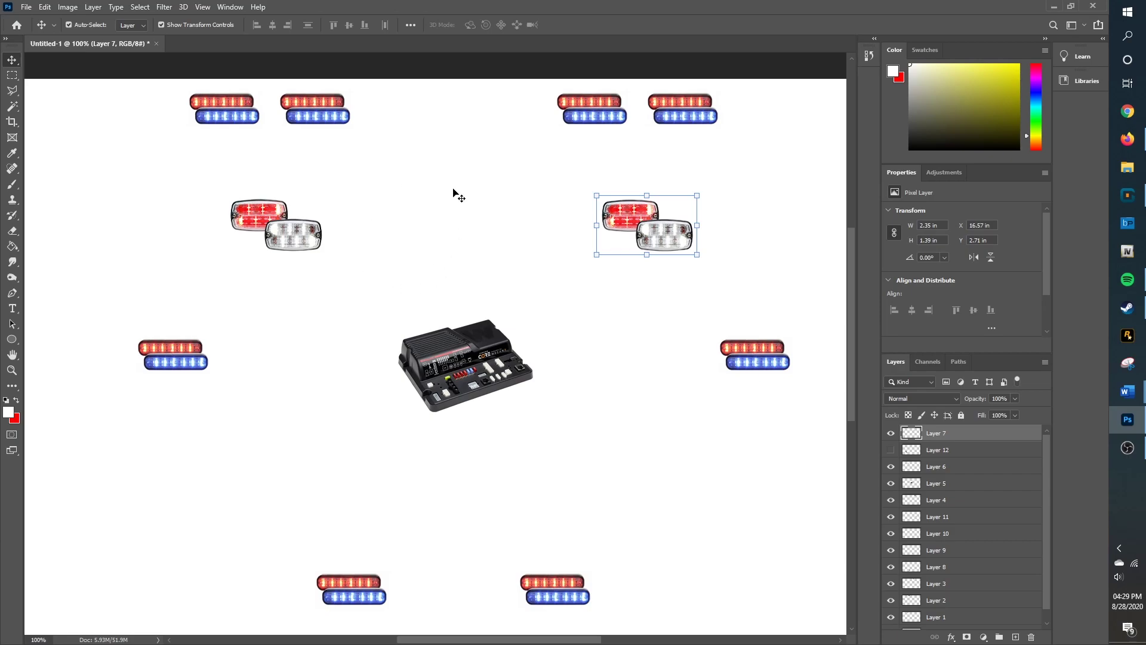
click(174, 353)
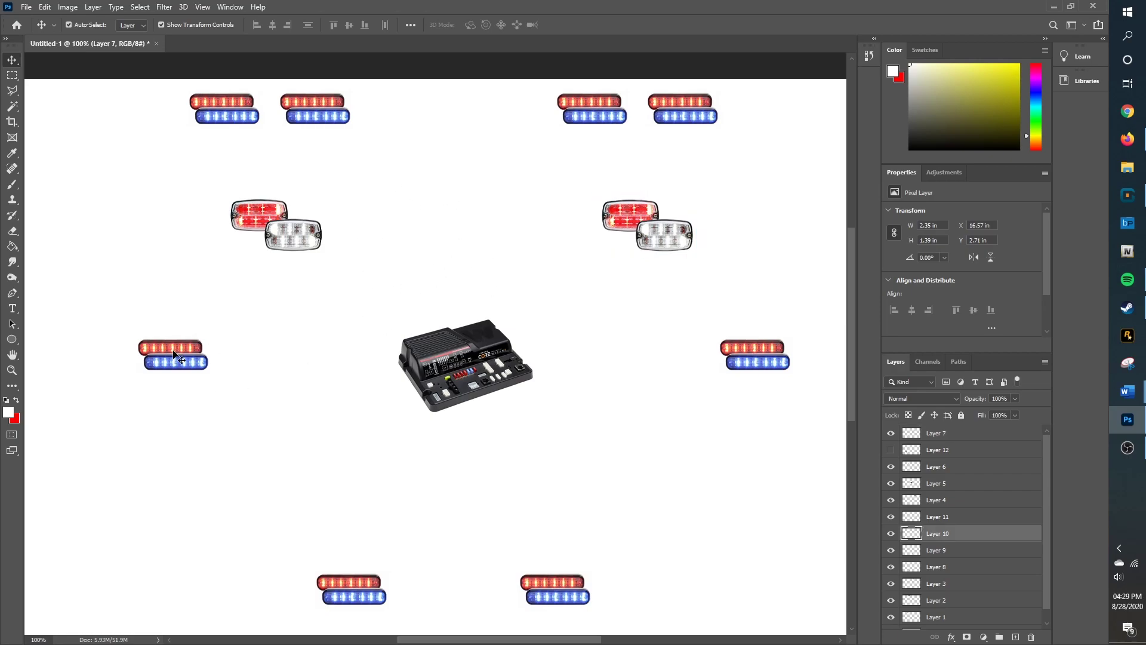
click(740, 354)
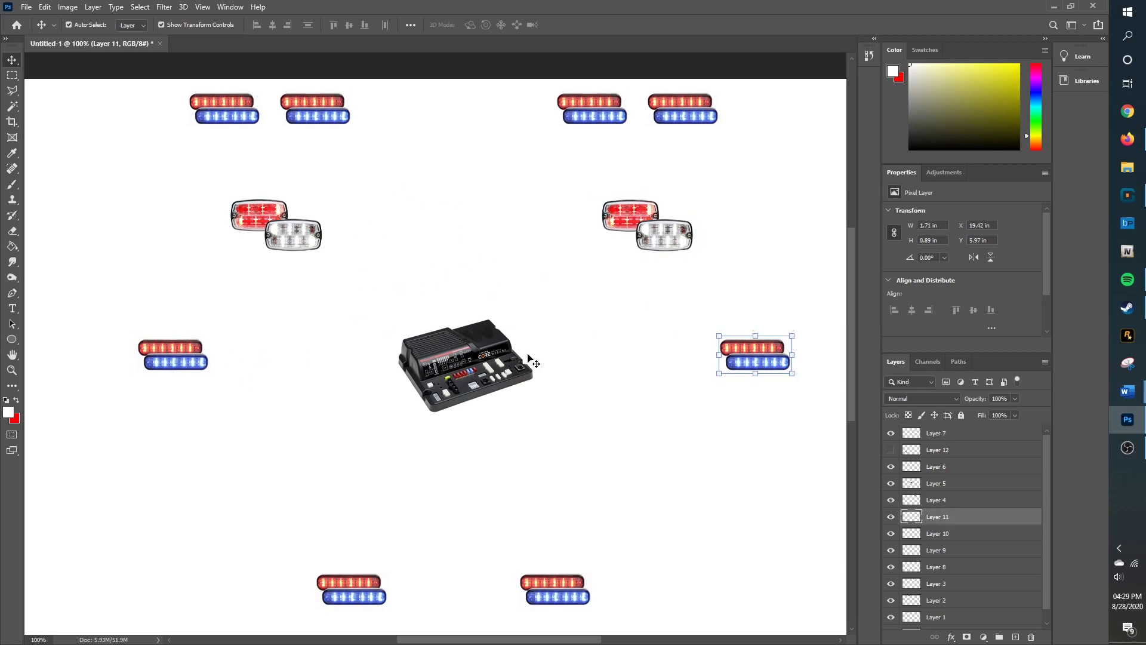
click(354, 593)
click(543, 600)
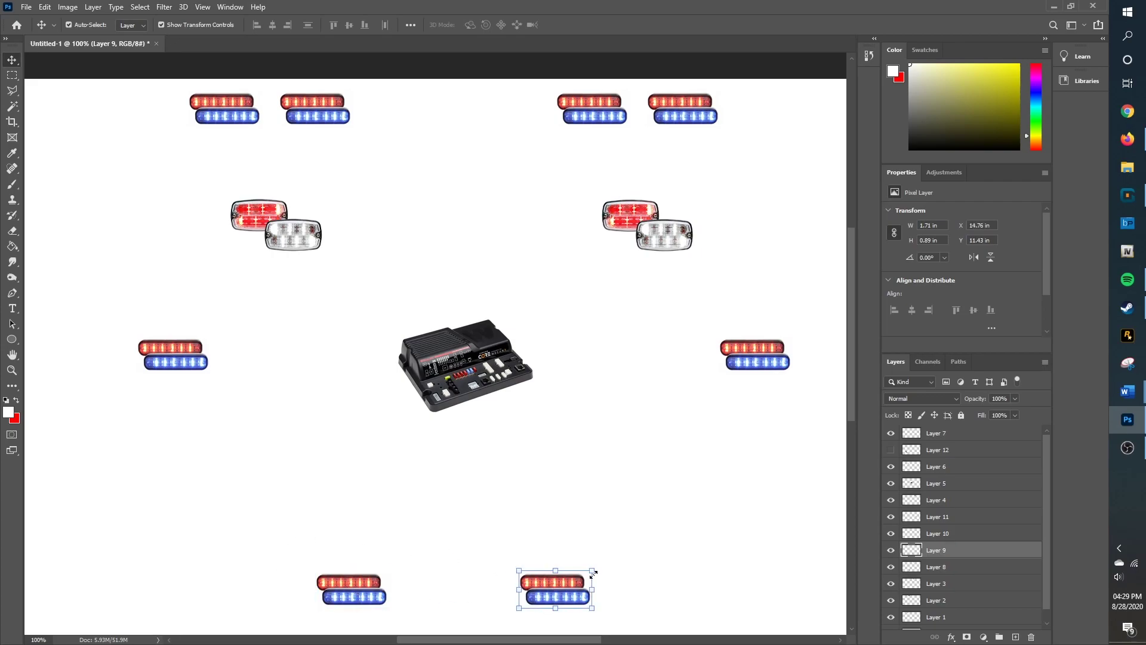
click(570, 421)
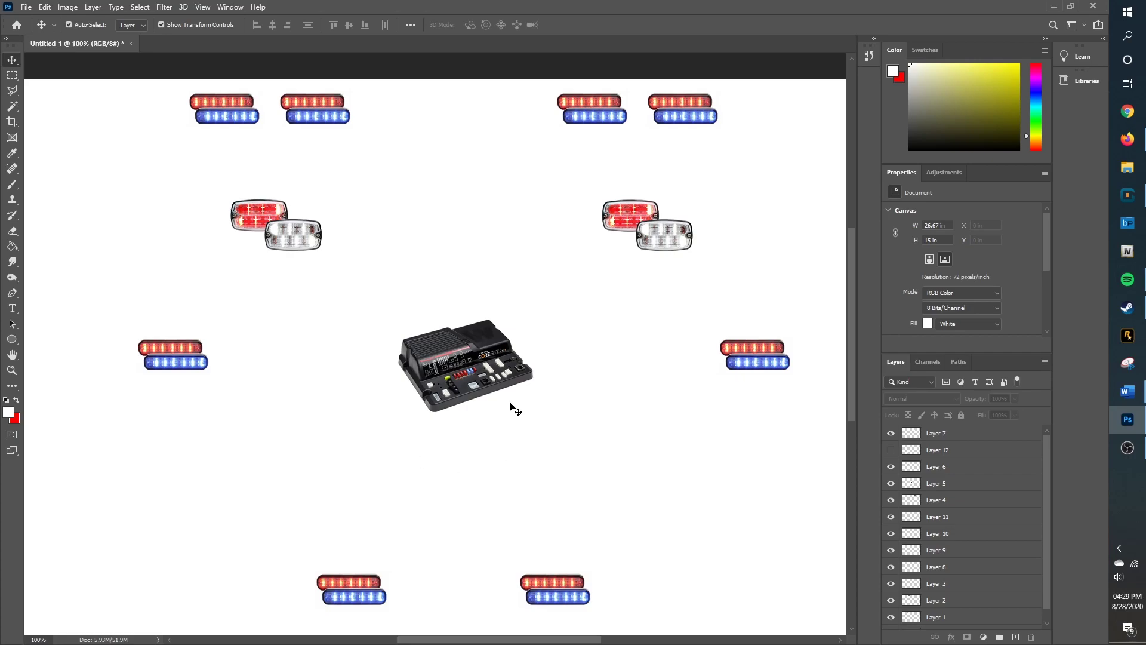
click(474, 370)
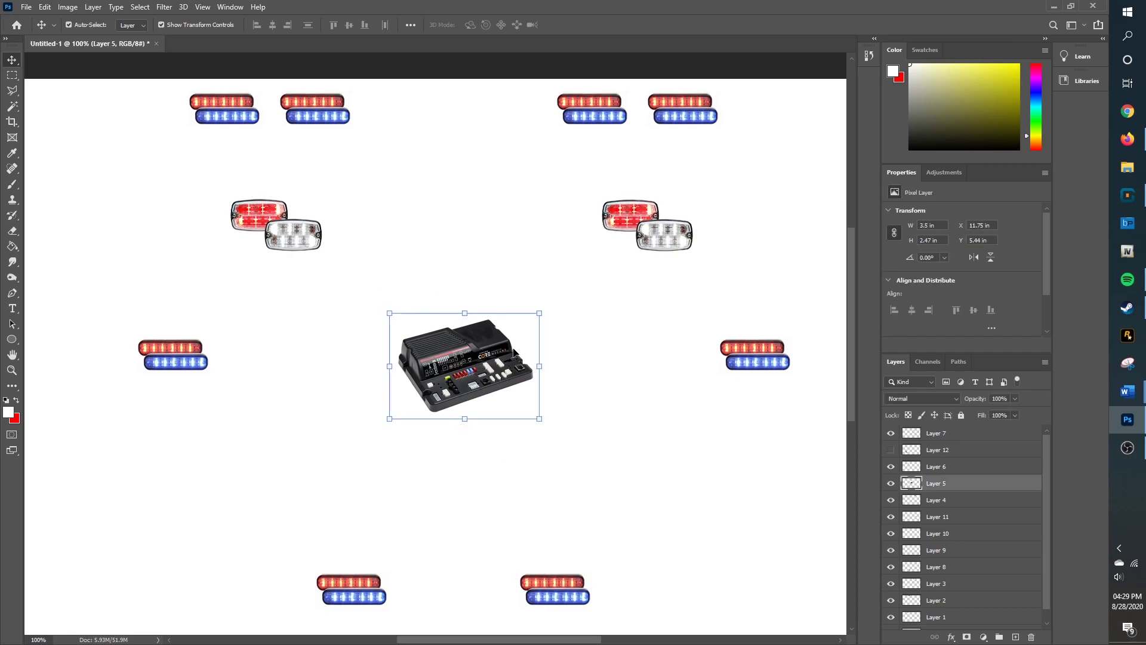
click(435, 281)
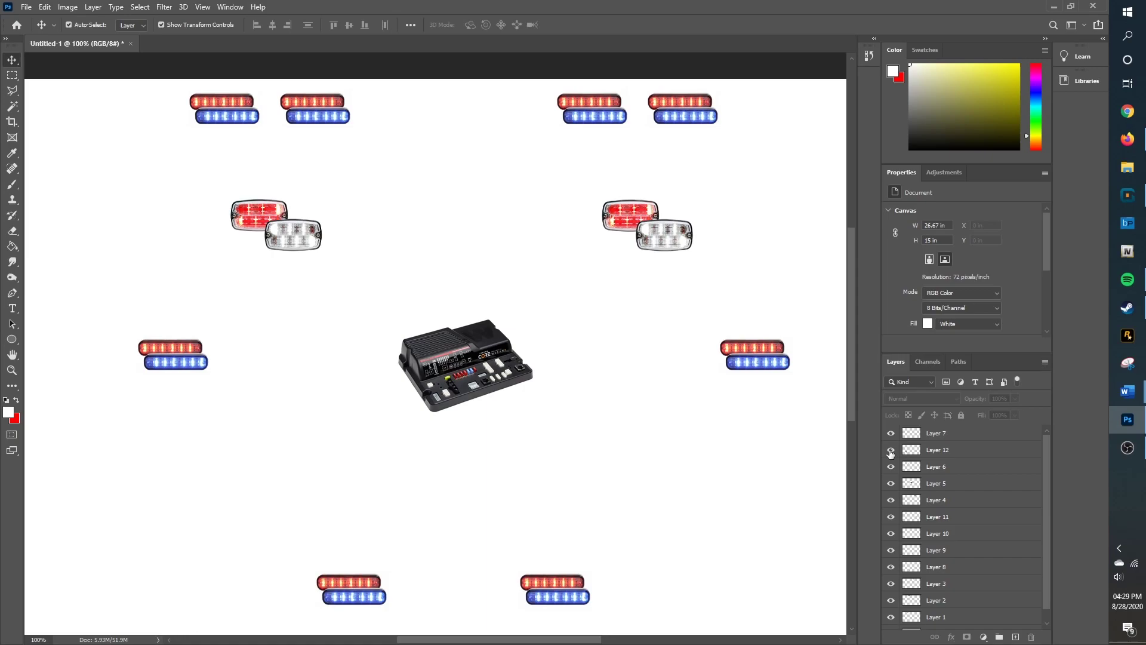
Show Layer 12 and move its circuit board above the control box, to about X 12 in, Y 1.83 in
click(891, 449)
drag(156, 533, 480, 204)
click(520, 127)
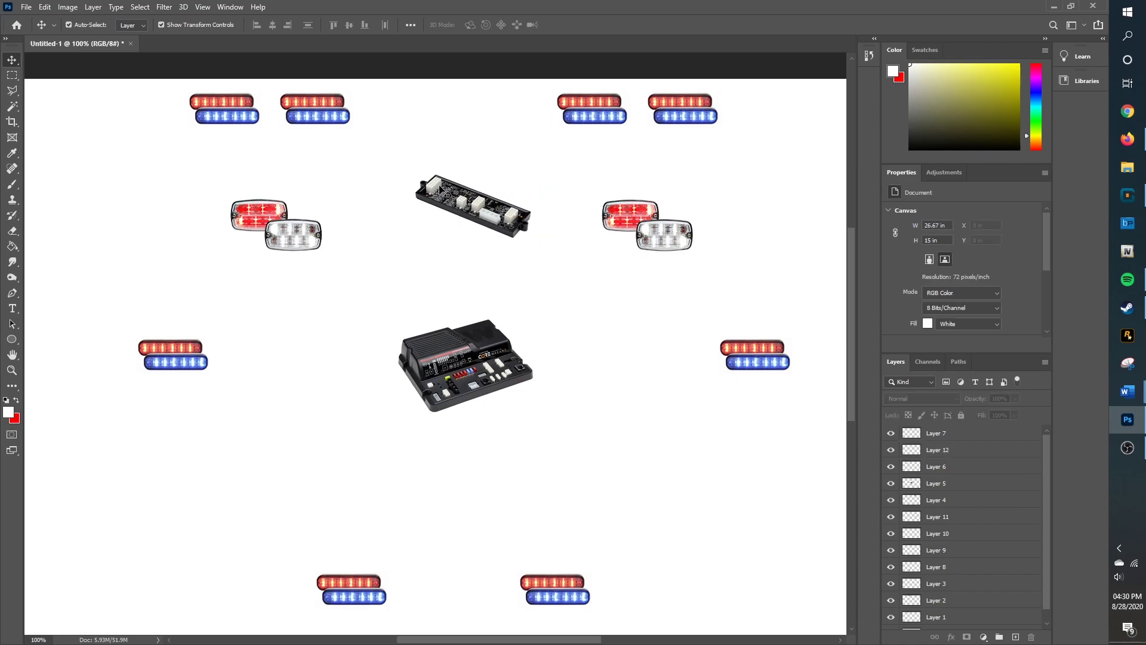
Examine the small circuit board above the control box by selecting it, and hide Layer 12
click(453, 215)
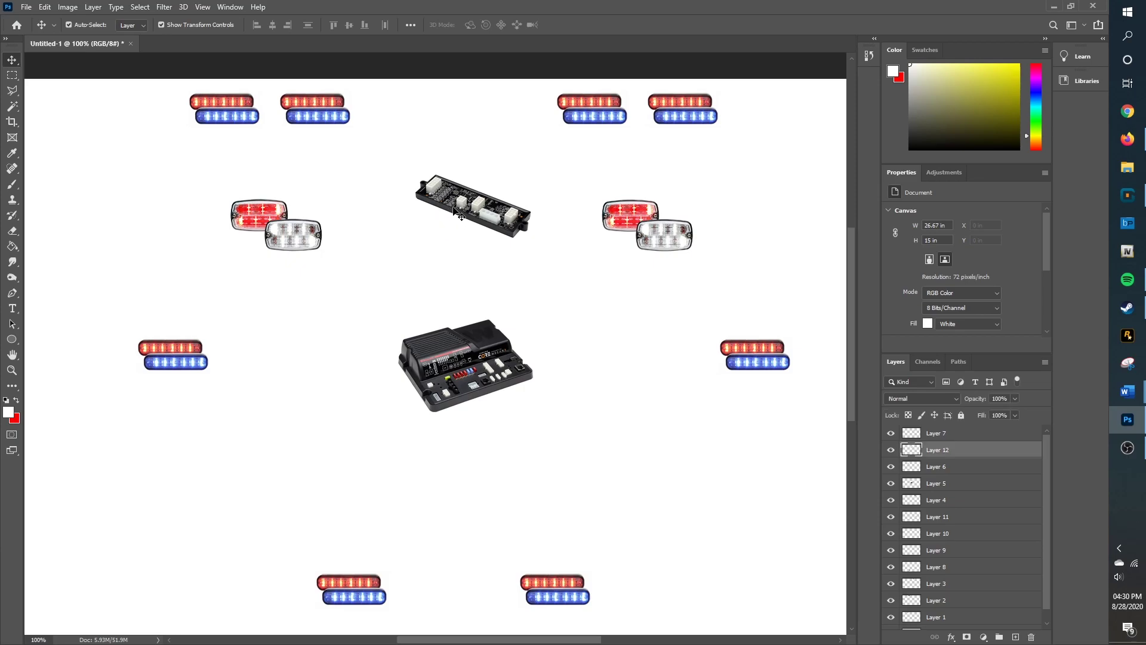
click(471, 128)
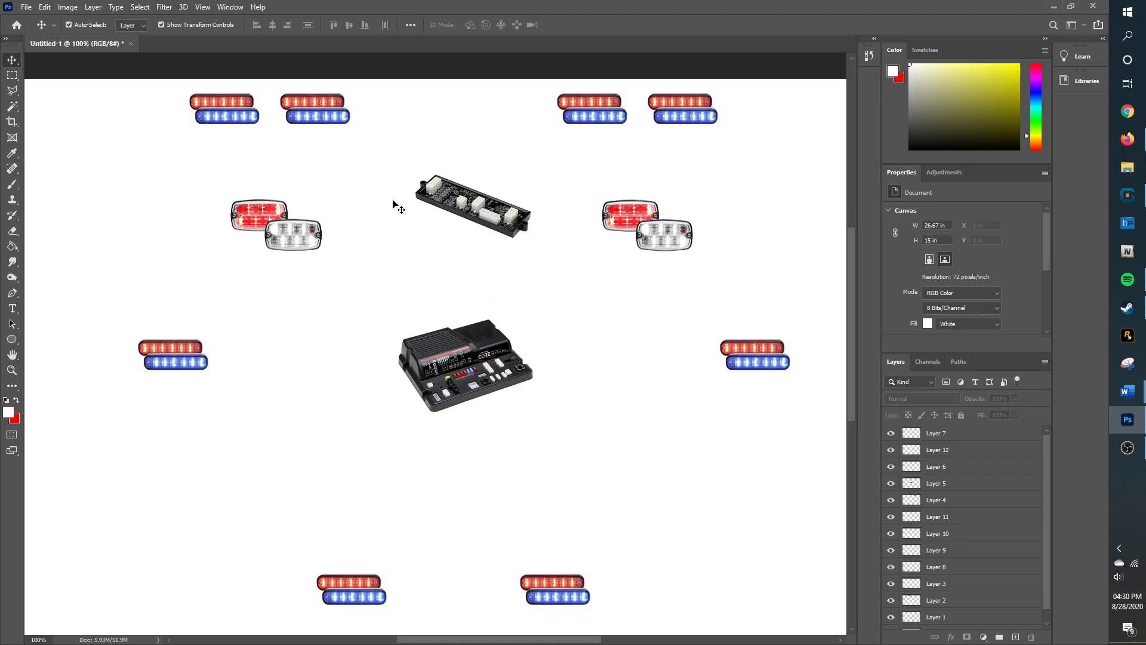
click(464, 212)
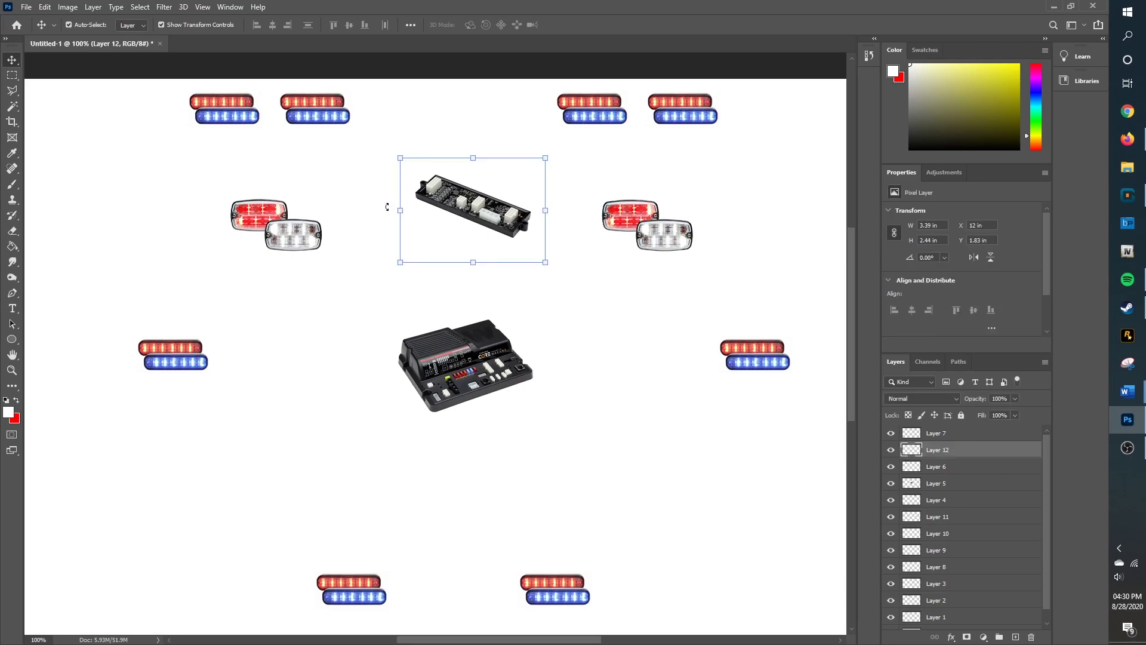
click(367, 209)
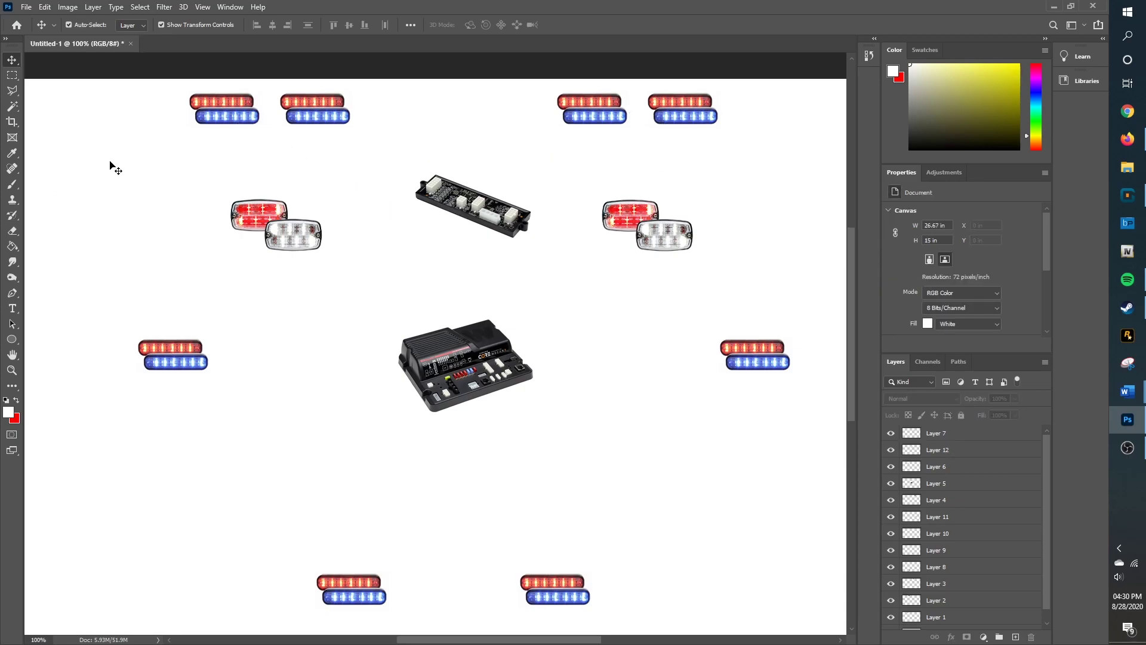
click(472, 199)
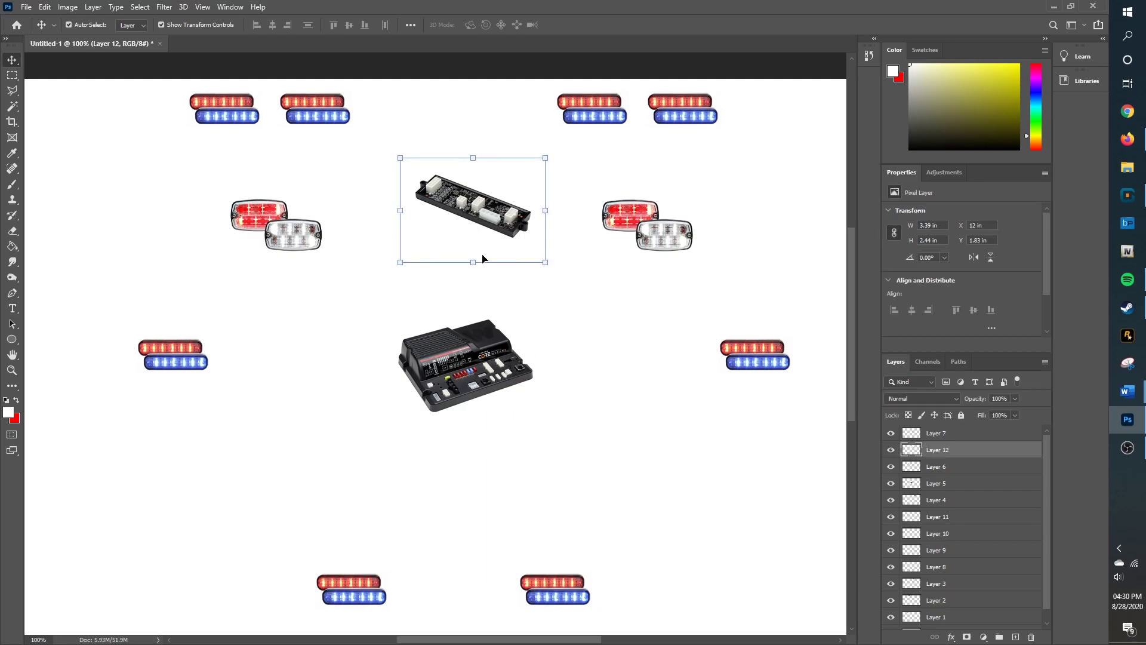
click(890, 449)
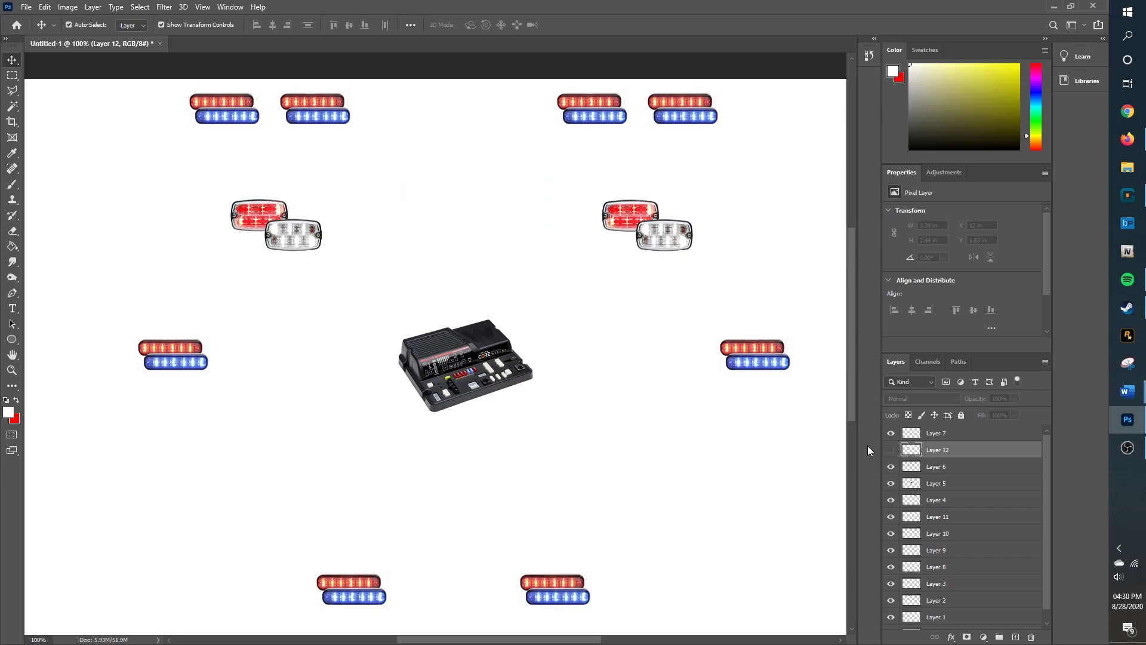
Go through the upper row's four red-and-blue light pairs from leftmost to rightmost, twice
click(250, 111)
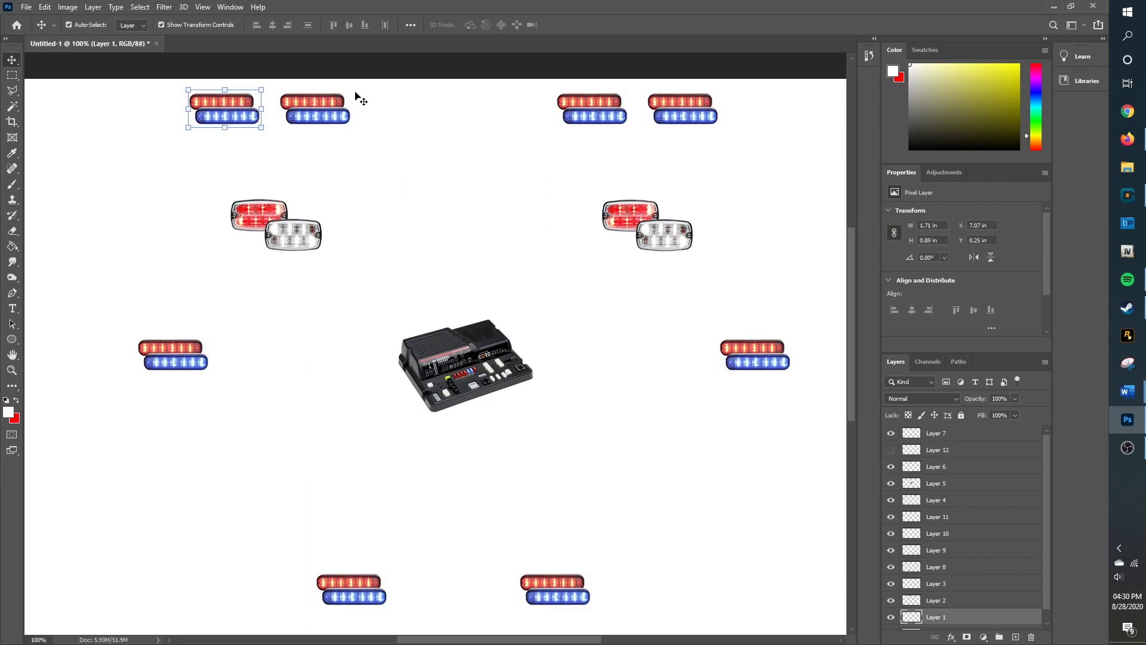
click(348, 106)
click(578, 108)
click(686, 116)
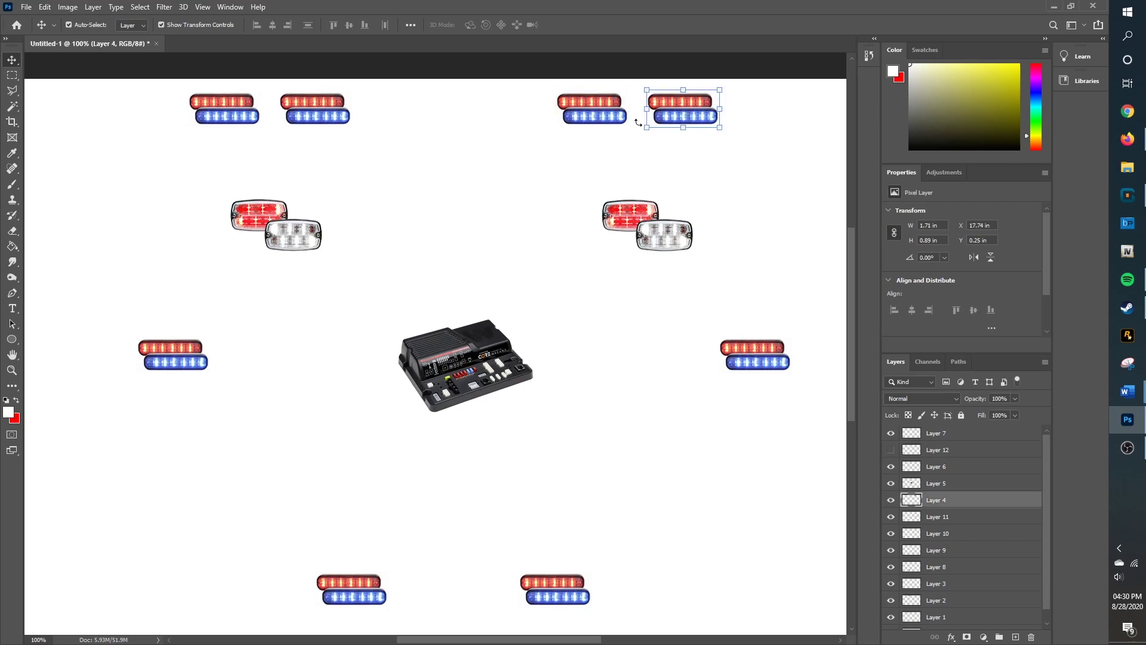
click(230, 111)
click(317, 121)
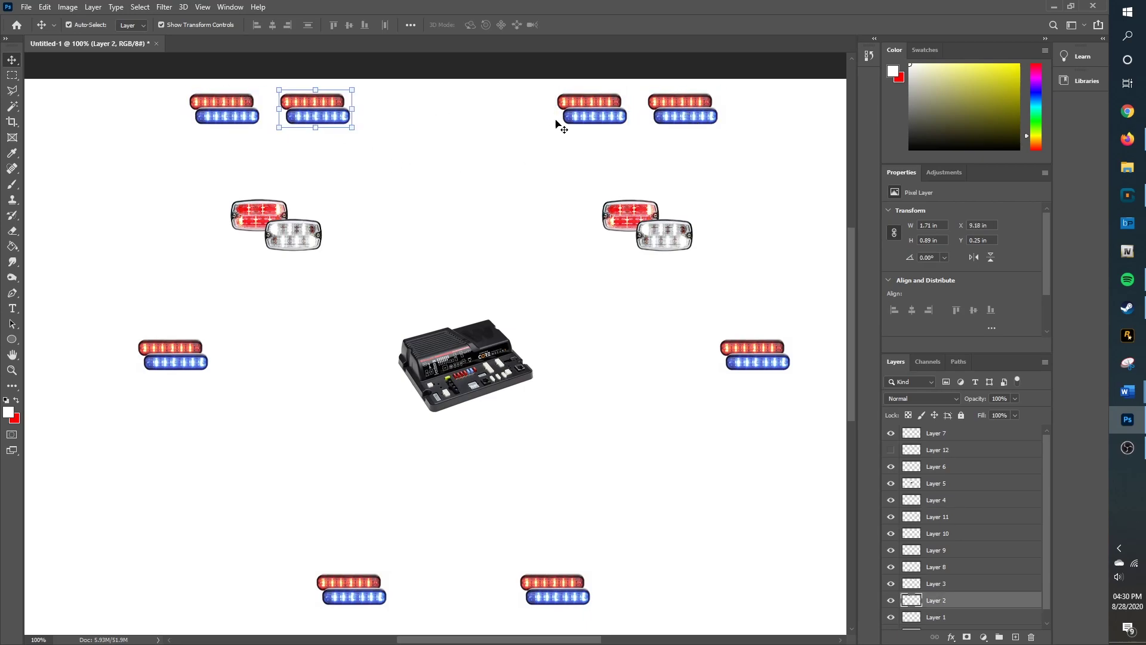
click(595, 127)
click(692, 106)
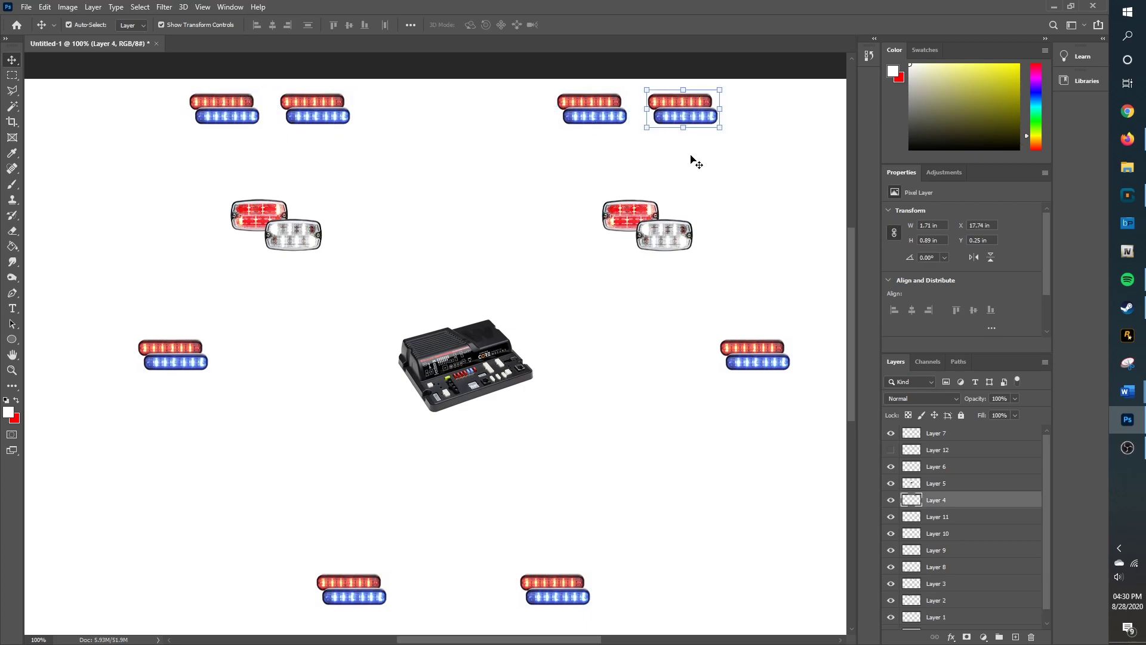
Paint short red wire strokes from the inner ends of the four upper red lights with a 14 px Brush
click(12, 184)
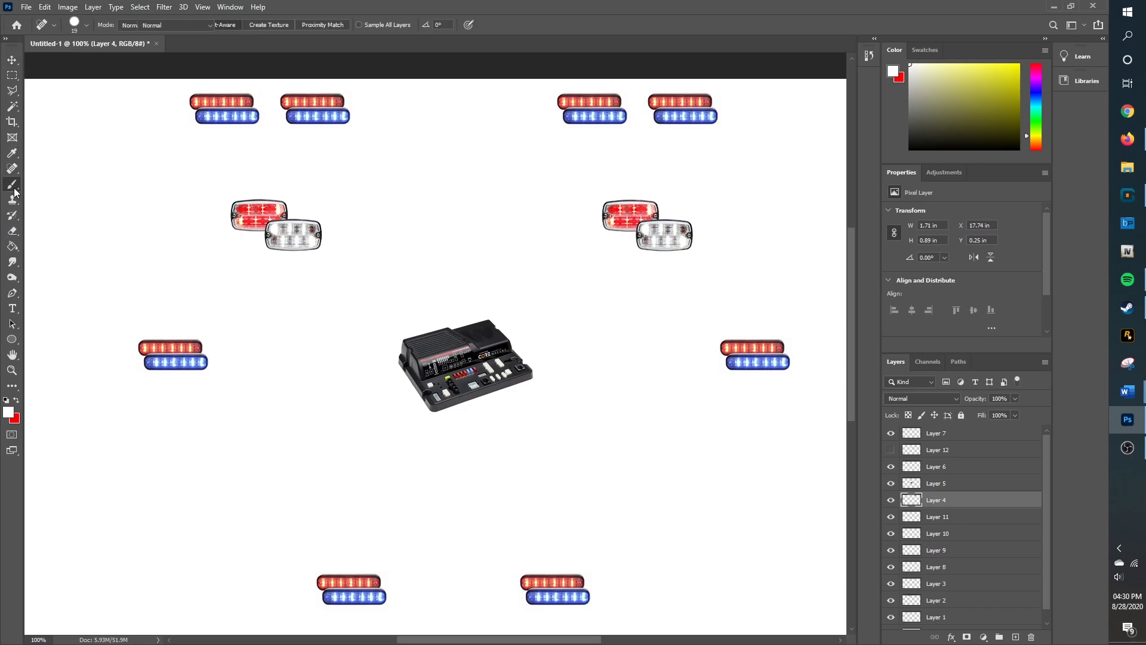
click(16, 400)
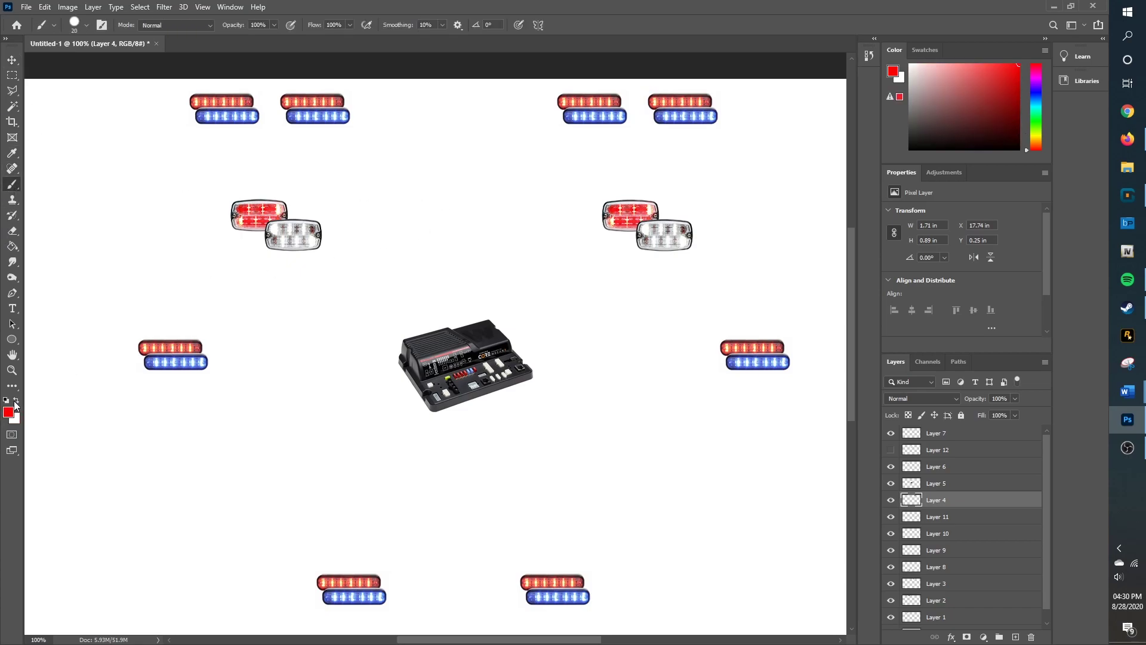
click(87, 26)
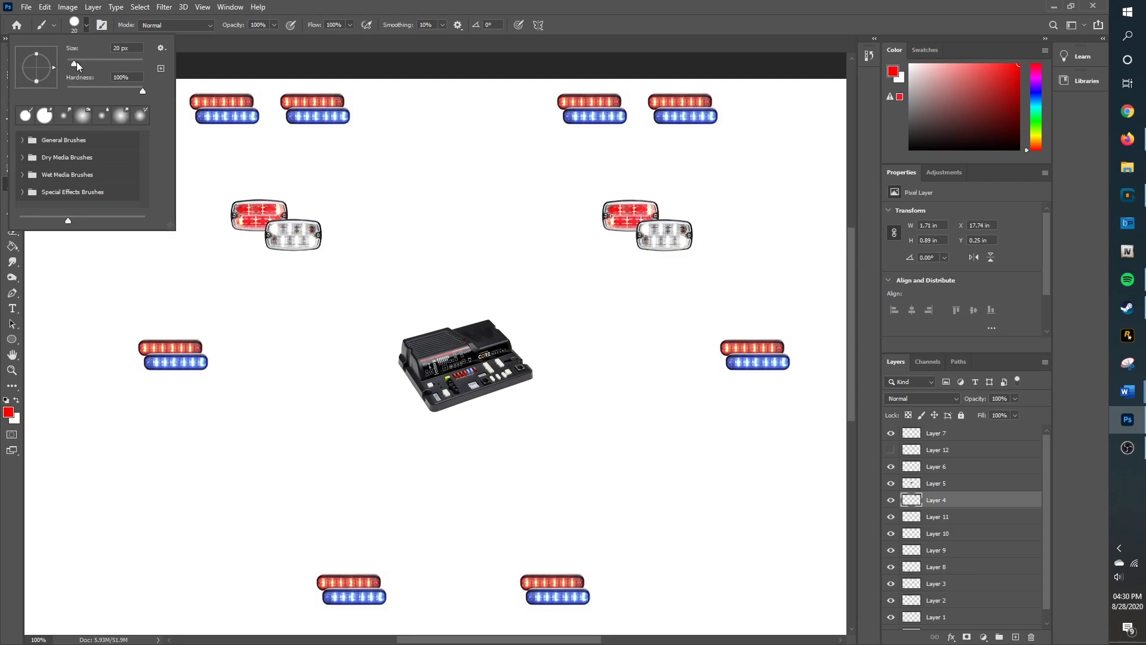
drag(74, 62, 72, 62)
click(674, 131)
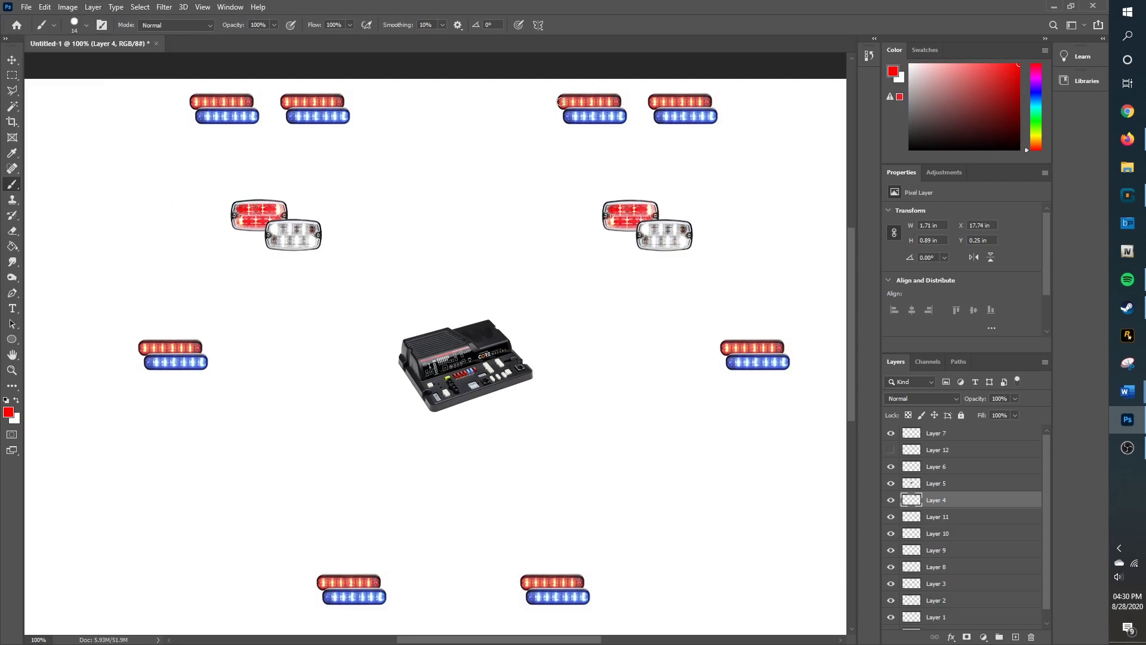
drag(558, 110, 539, 141)
drag(649, 104, 633, 129)
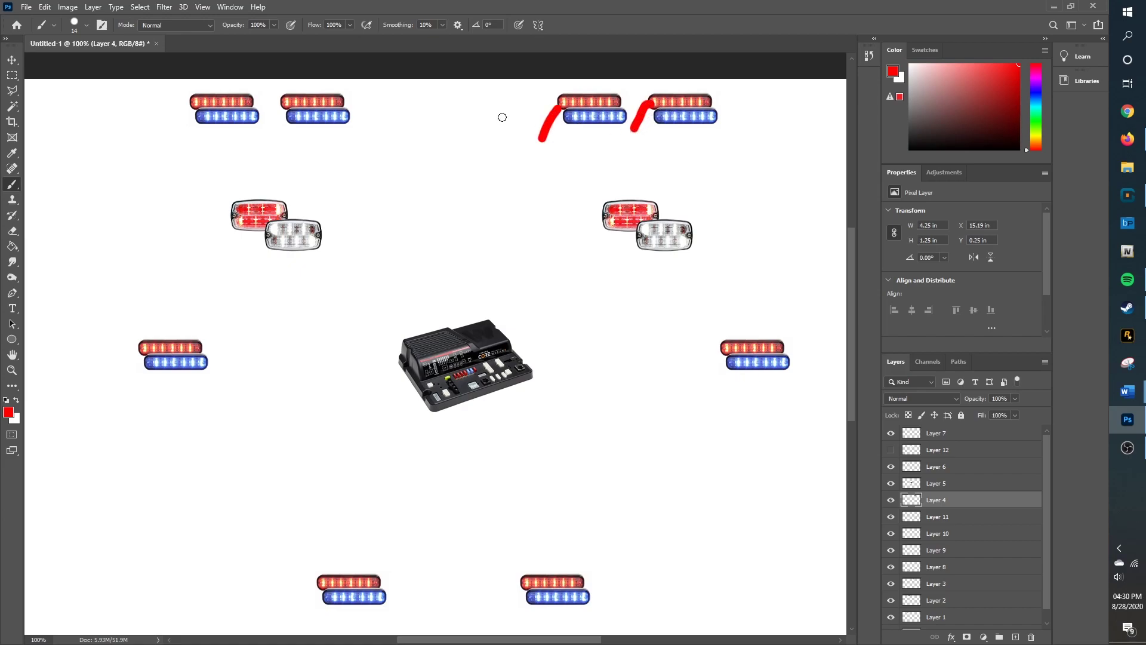
drag(346, 101, 373, 121)
drag(250, 102, 276, 129)
click(87, 26)
key(Escape)
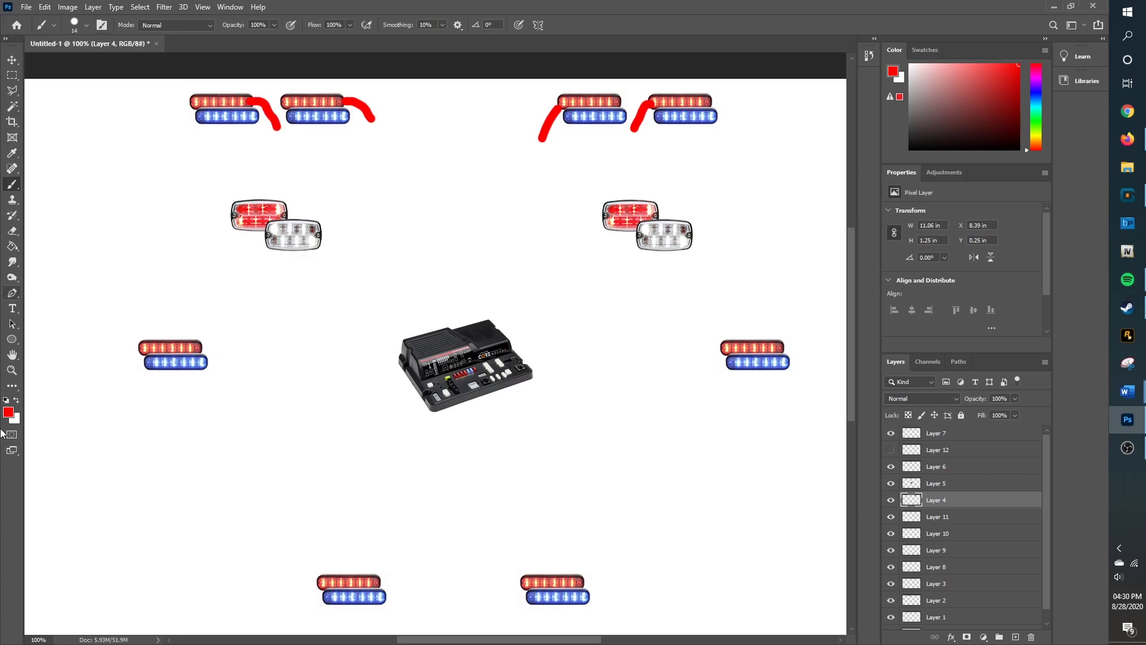
Paint blue wire strokes from the four upper blue lights and join each side's two strokes with a blue line running toward the centre
click(8, 412)
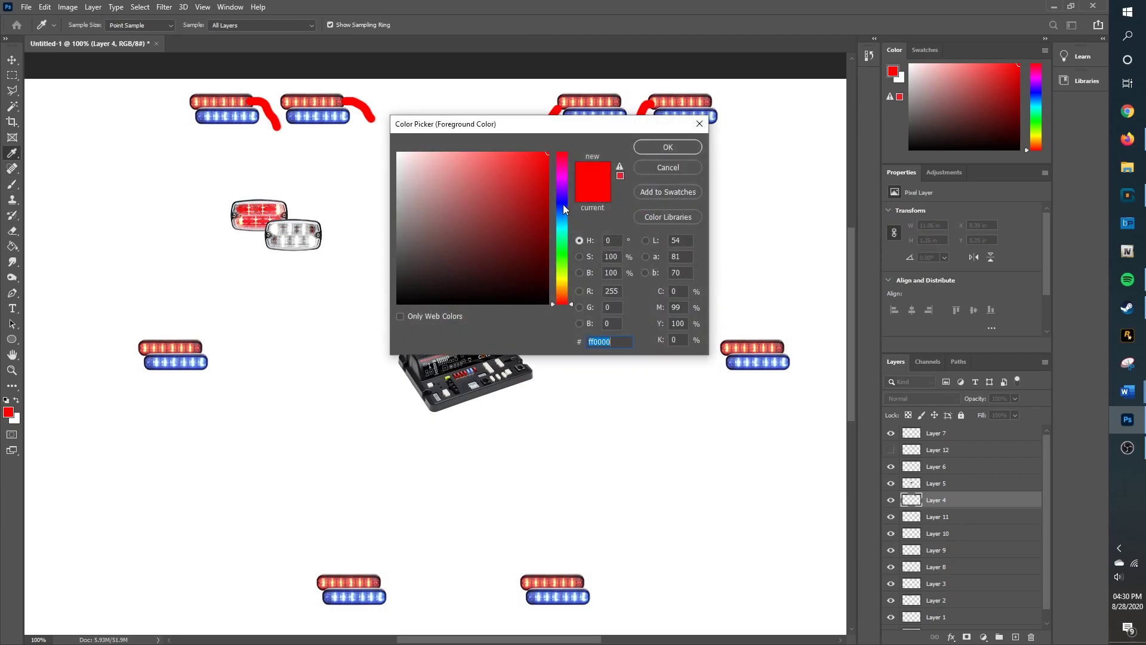
click(563, 204)
click(665, 147)
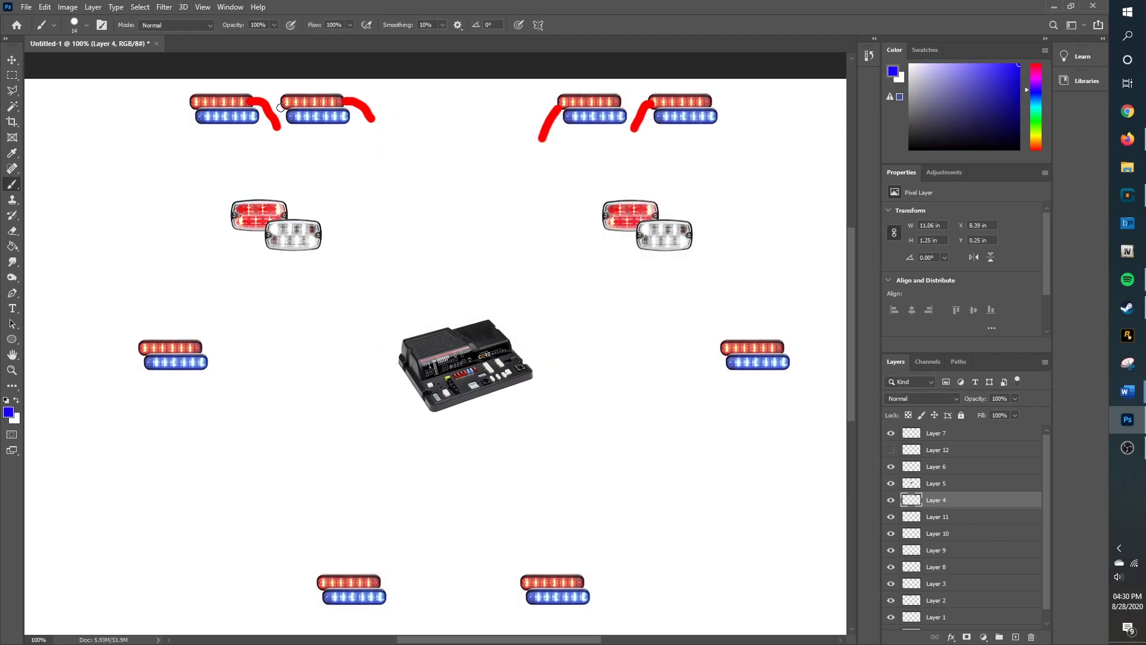
drag(256, 123, 271, 146)
drag(350, 117, 353, 142)
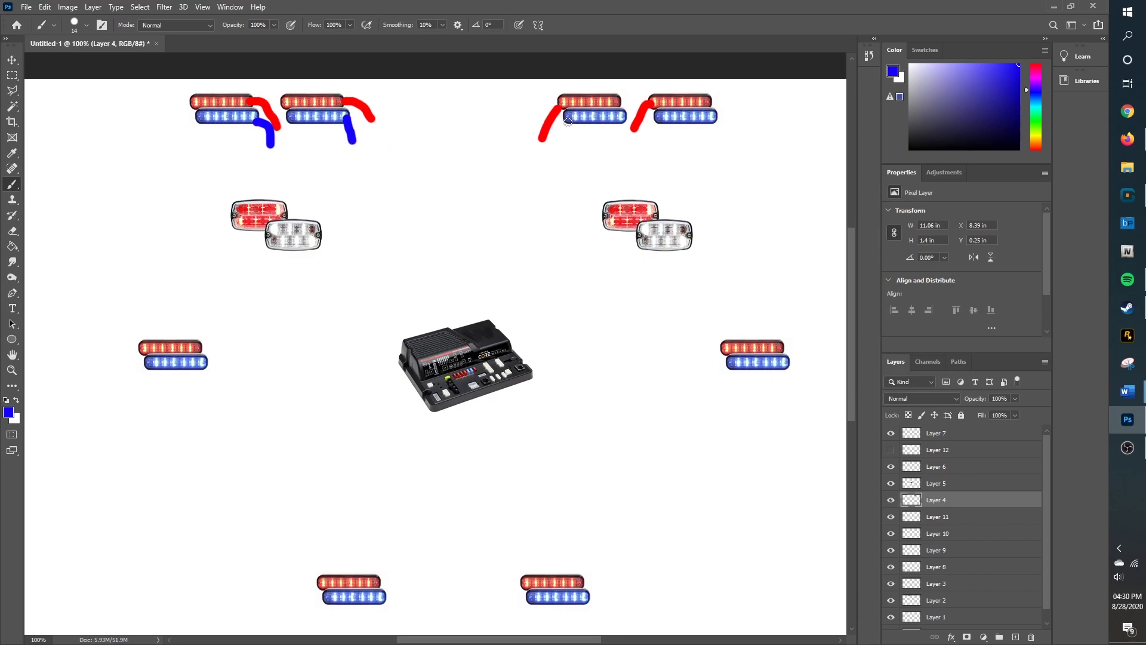
drag(568, 122, 557, 146)
drag(658, 121, 638, 144)
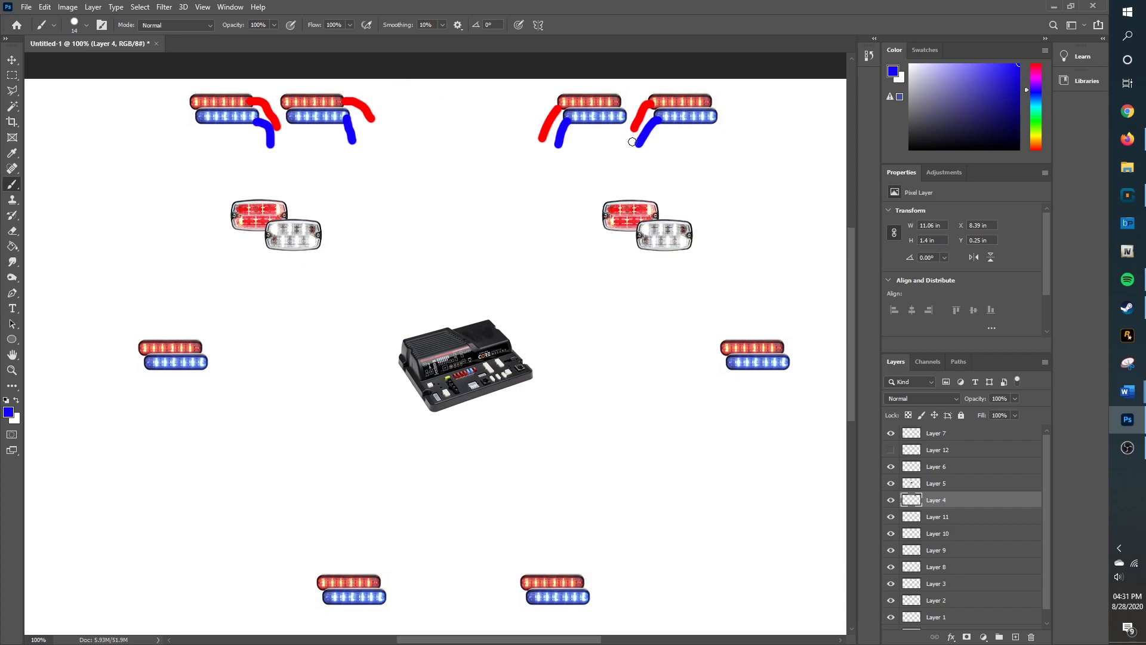
drag(636, 144, 484, 153)
drag(268, 147, 372, 142)
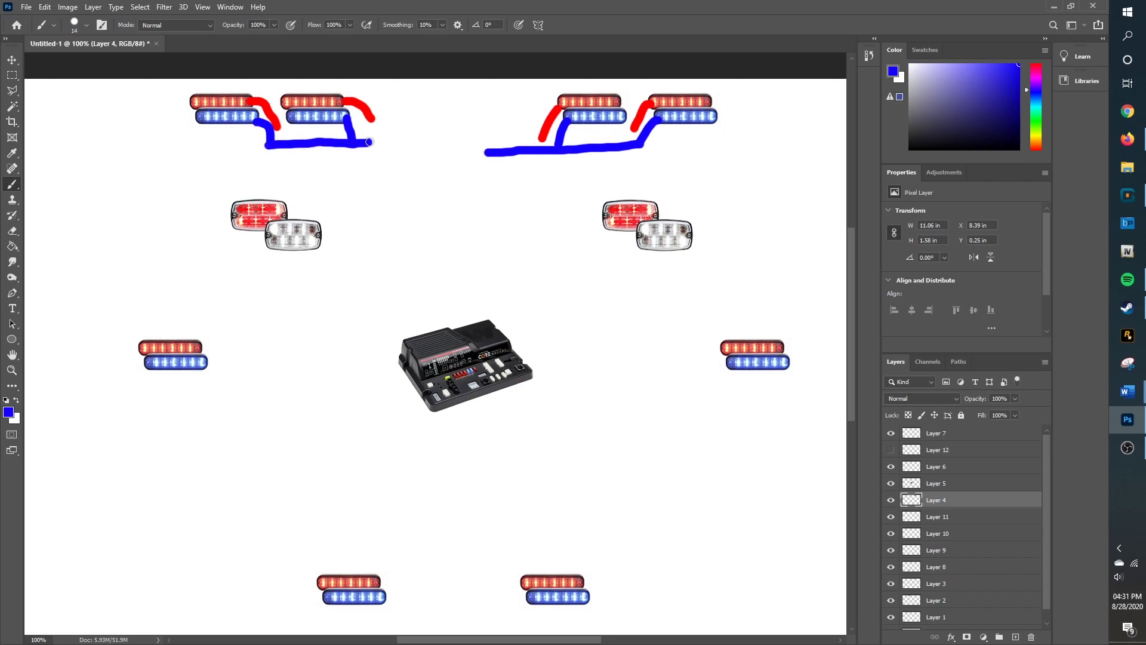
Set the brush's foreground color back to red with blue as the background color
click(16, 400)
click(8, 413)
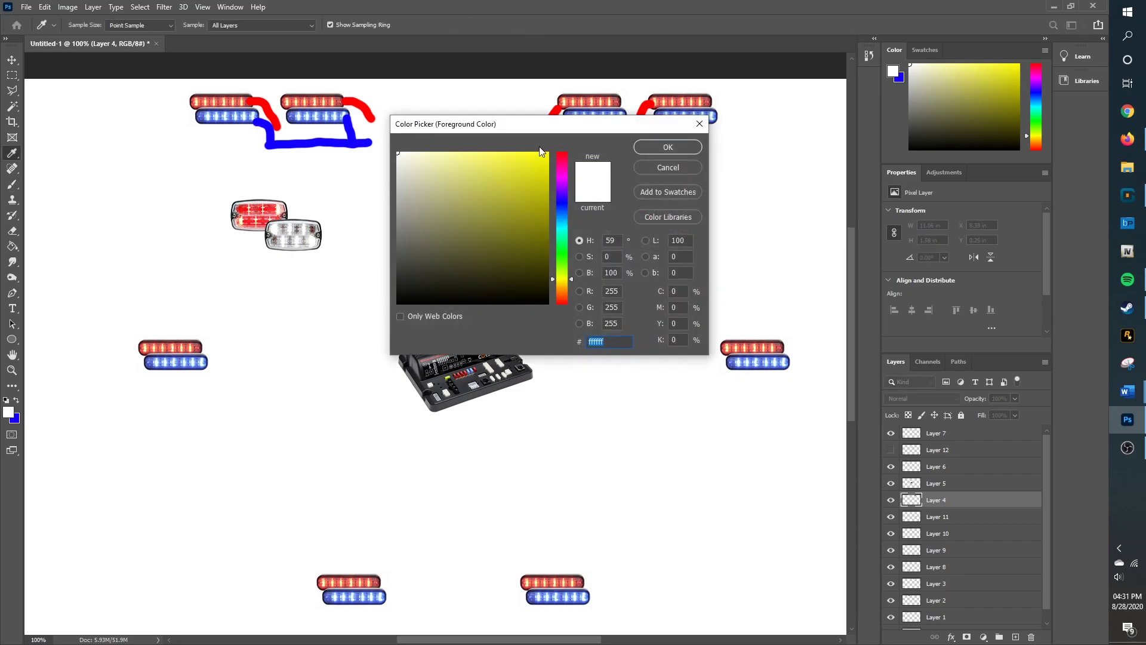
click(692, 147)
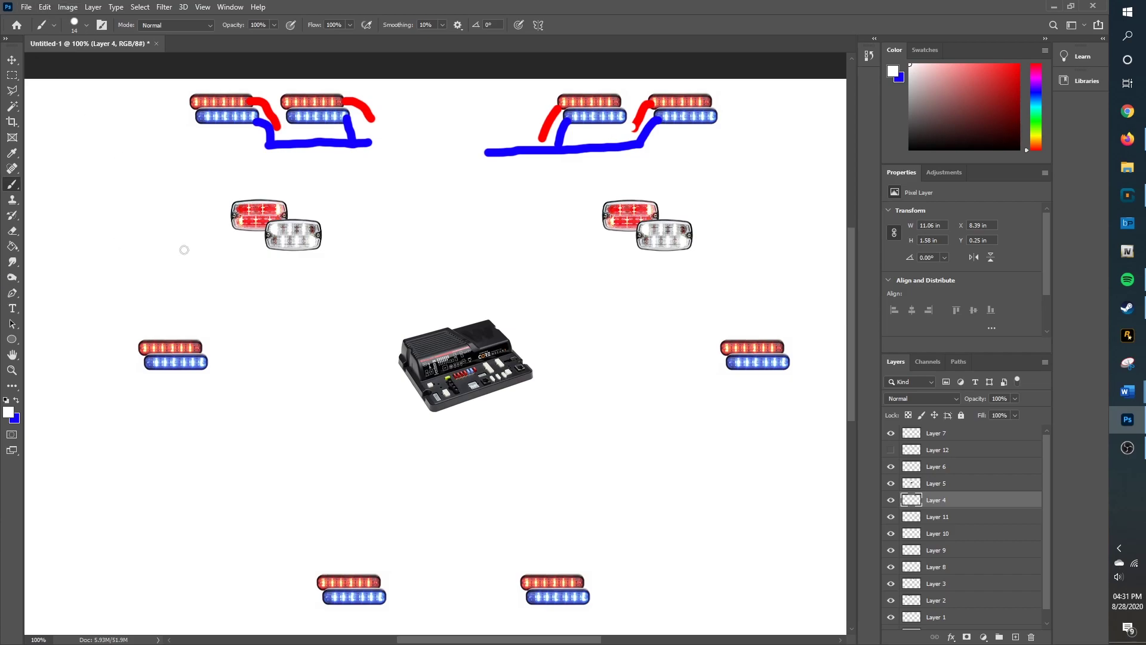
click(9, 416)
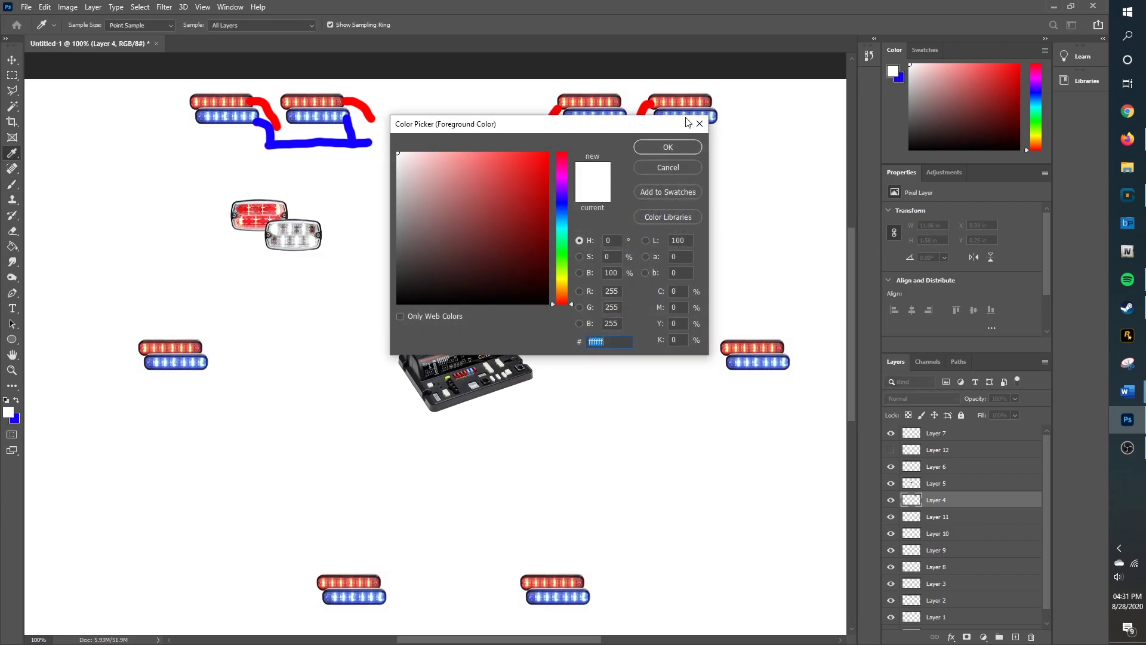
click(643, 111)
click(657, 149)
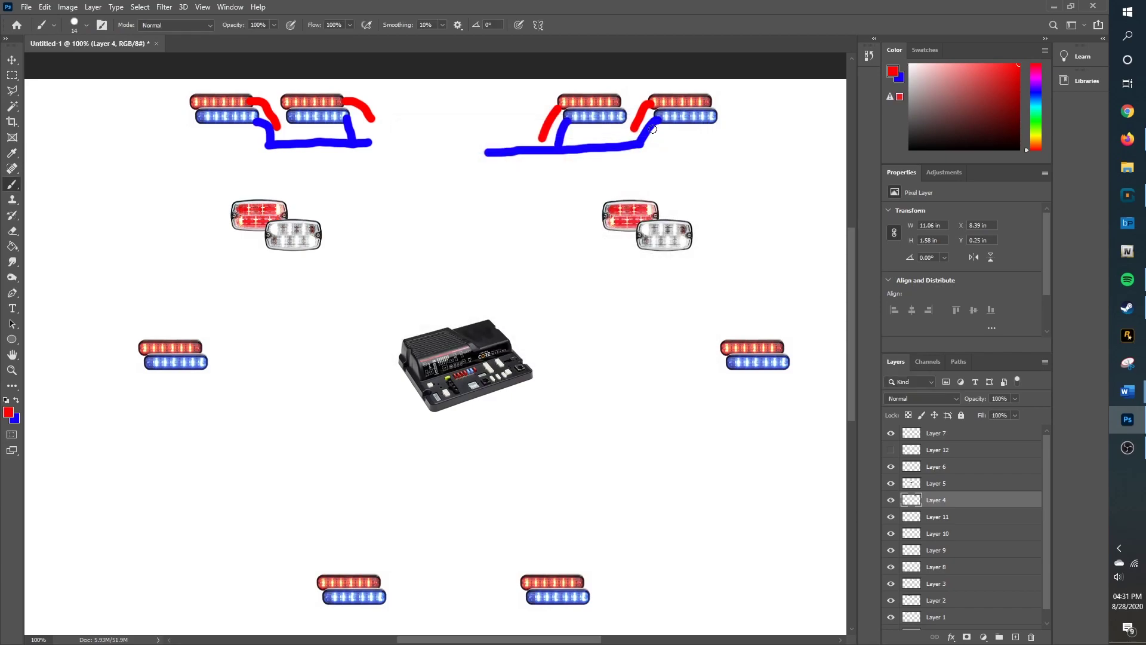
Join the two upper-right red lights with a red line looped above the inner pair, and erase the outer light's leftover red stub
drag(631, 129, 538, 136)
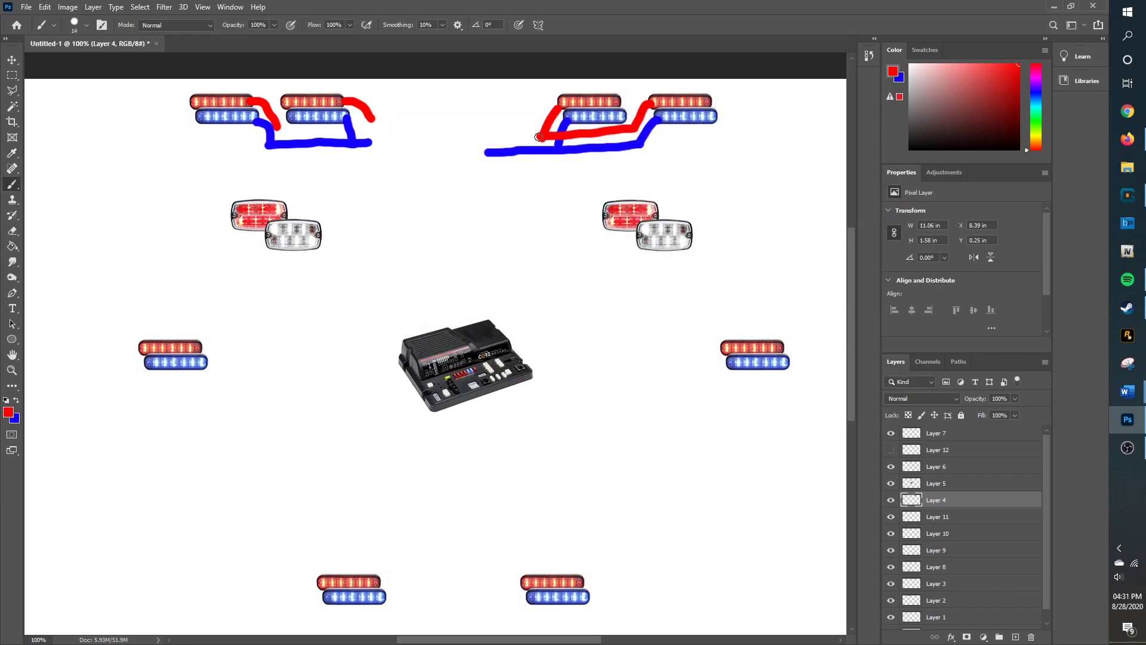
key(ctrl+z)
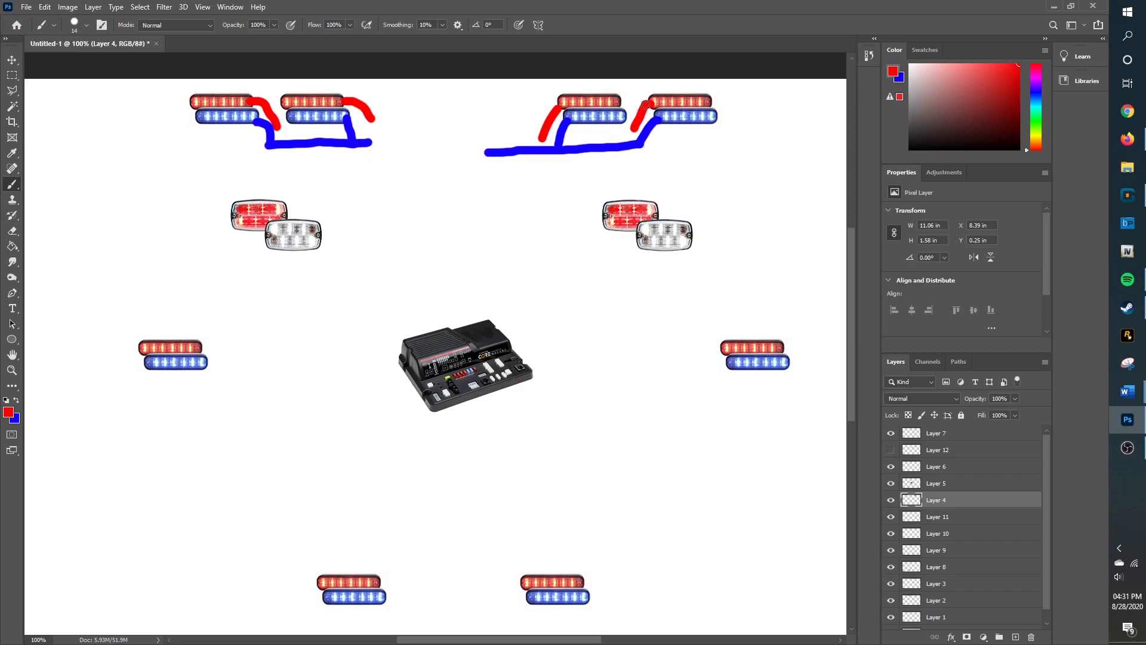
mouse_move(640, 94)
mouse_down()
mouse_move(552, 82)
mouse_move(541, 126)
mouse_up()
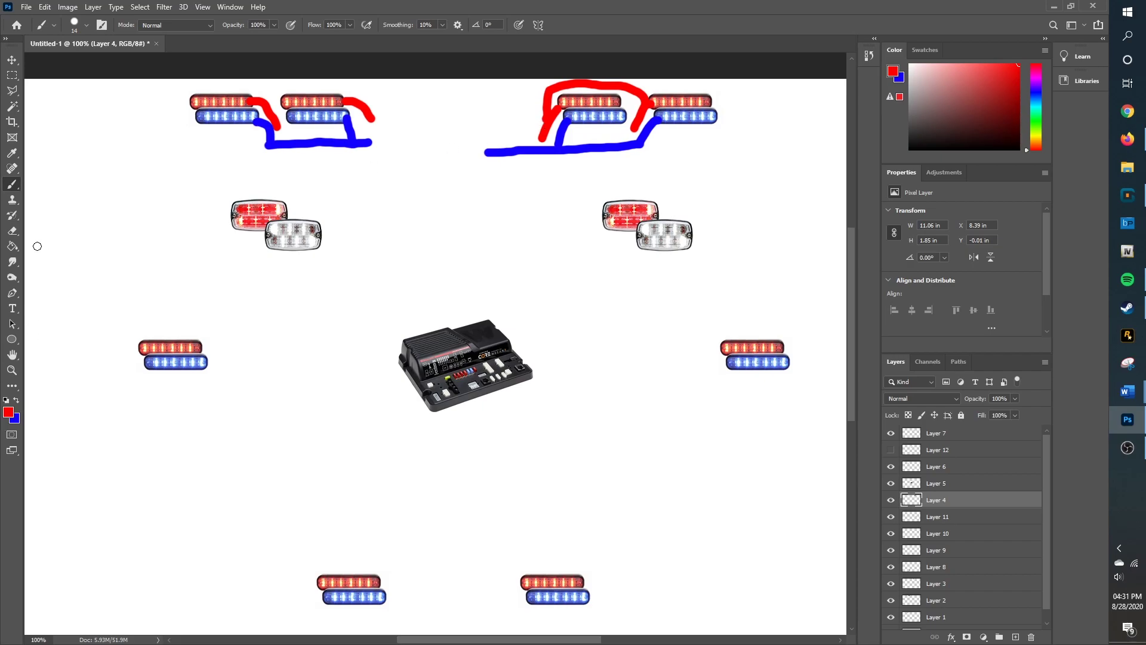
click(7, 231)
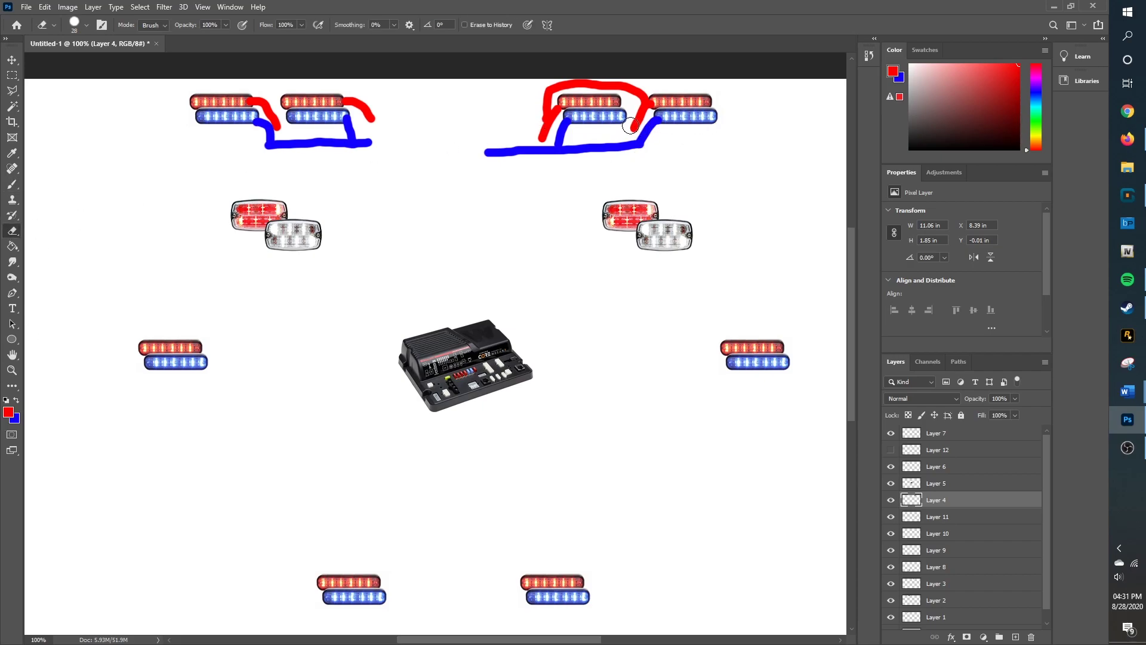
mouse_move(633, 121)
mouse_down()
mouse_move(639, 108)
mouse_move(633, 127)
mouse_up()
click(16, 184)
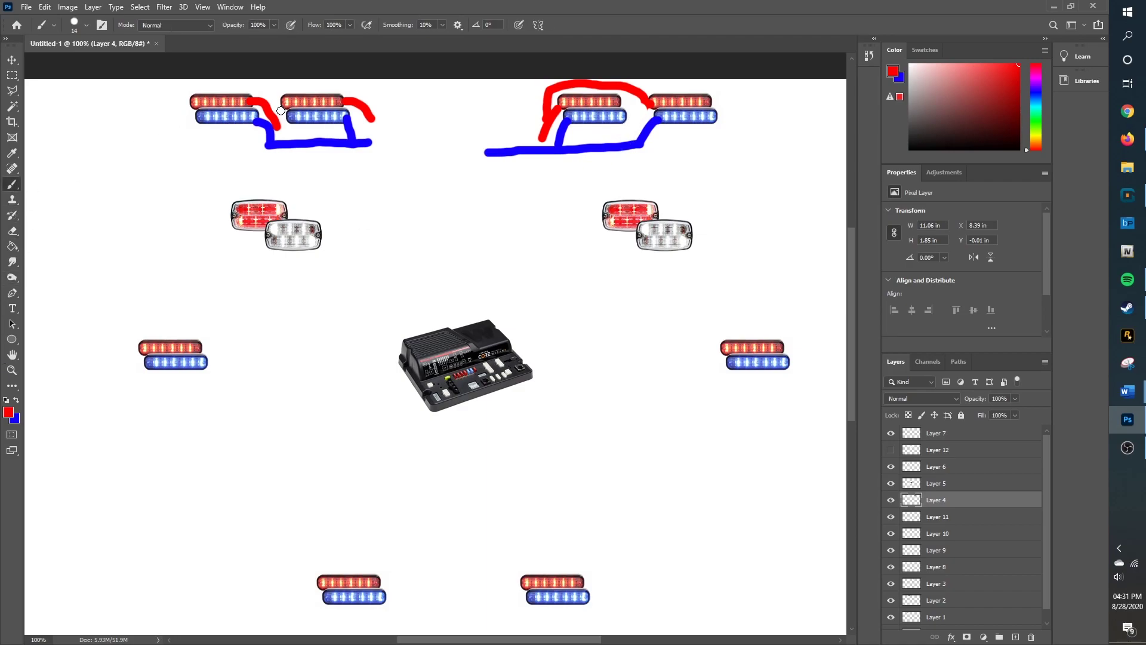
Erase the outer upper-left red light's stub and paint a red line looping above the inner pair to that pair's red line
click(12, 230)
mouse_move(296, 126)
mouse_down()
mouse_move(282, 129)
mouse_move(268, 103)
mouse_up()
click(12, 185)
mouse_move(276, 89)
mouse_down()
mouse_move(351, 86)
mouse_move(368, 110)
mouse_up()
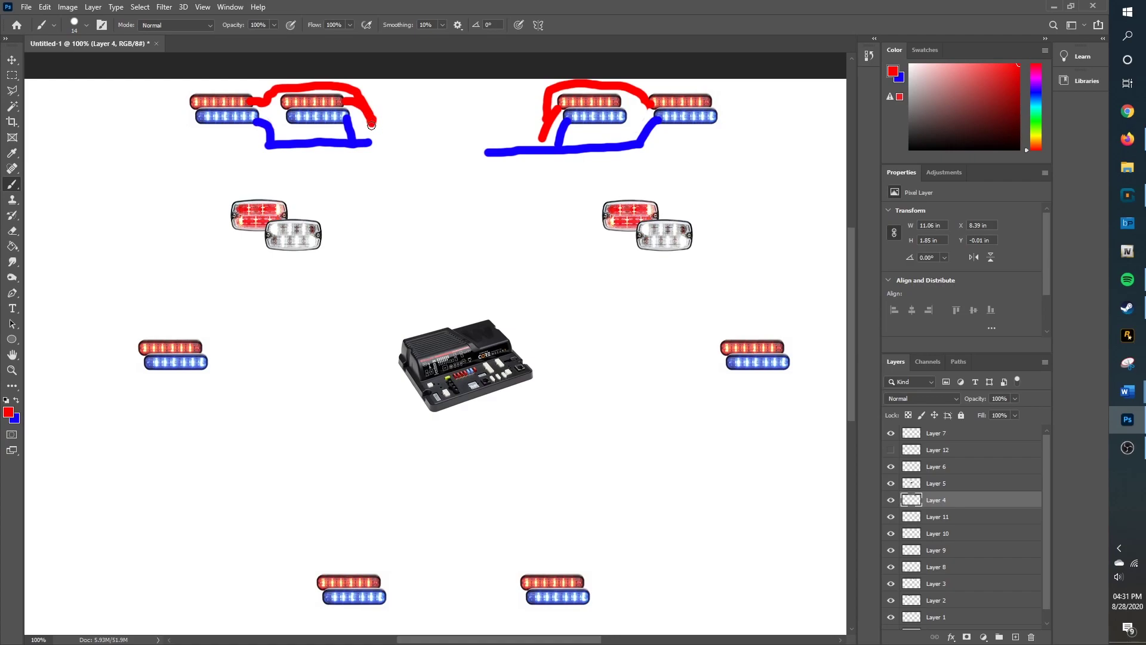
Extend both sides' upper red and blue lines toward the centre and down to just above the control box
drag(375, 129, 405, 126)
drag(540, 140, 421, 126)
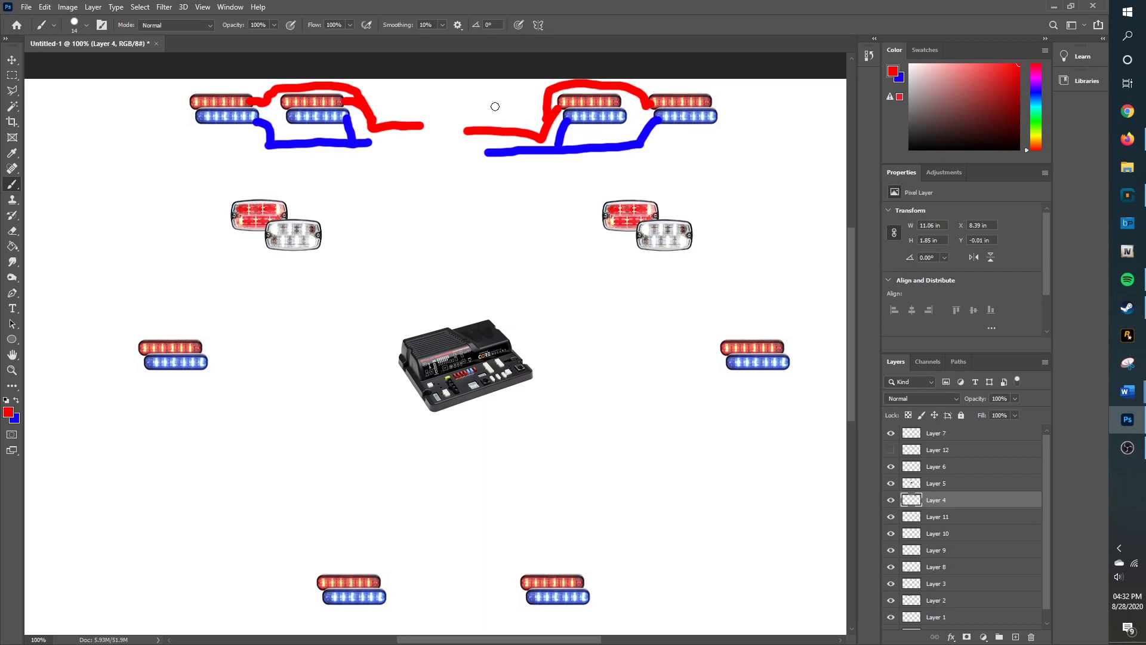
click(17, 401)
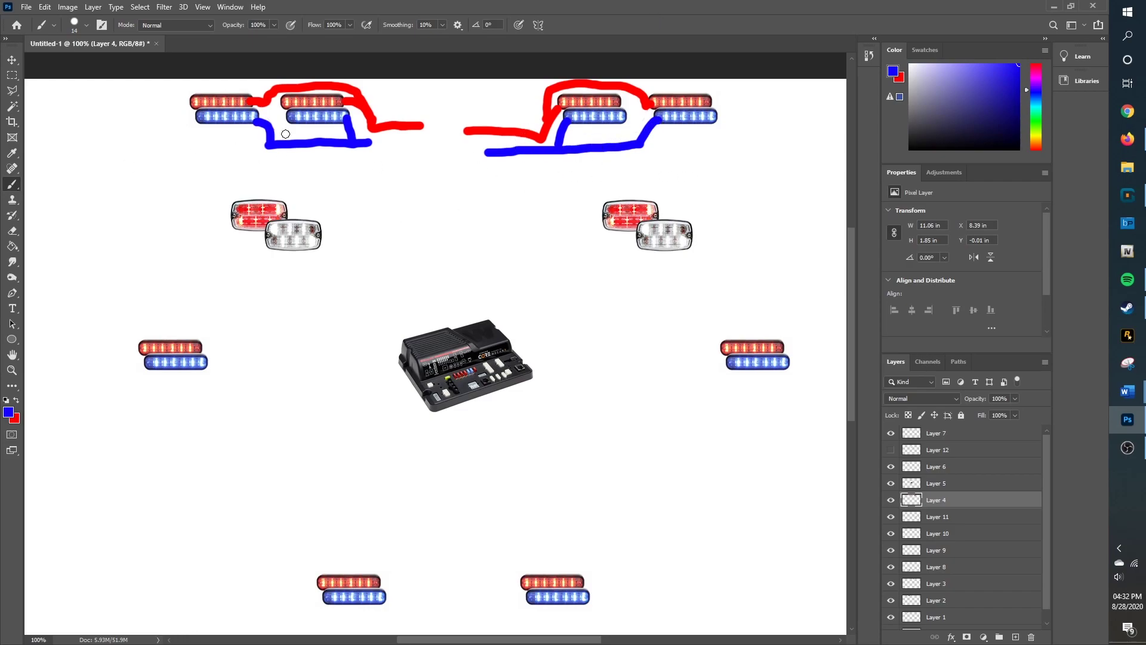
mouse_move(282, 144)
mouse_down()
mouse_move(394, 158)
mouse_move(398, 311)
mouse_up()
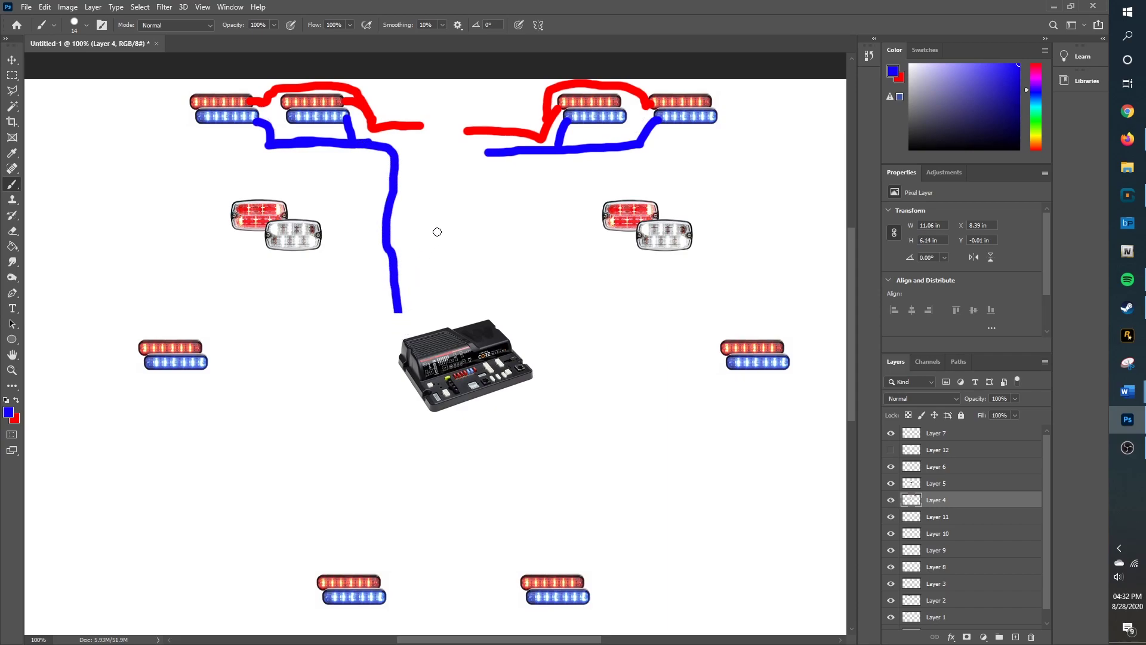
mouse_move(487, 153)
mouse_down()
mouse_move(462, 256)
mouse_move(465, 311)
mouse_up()
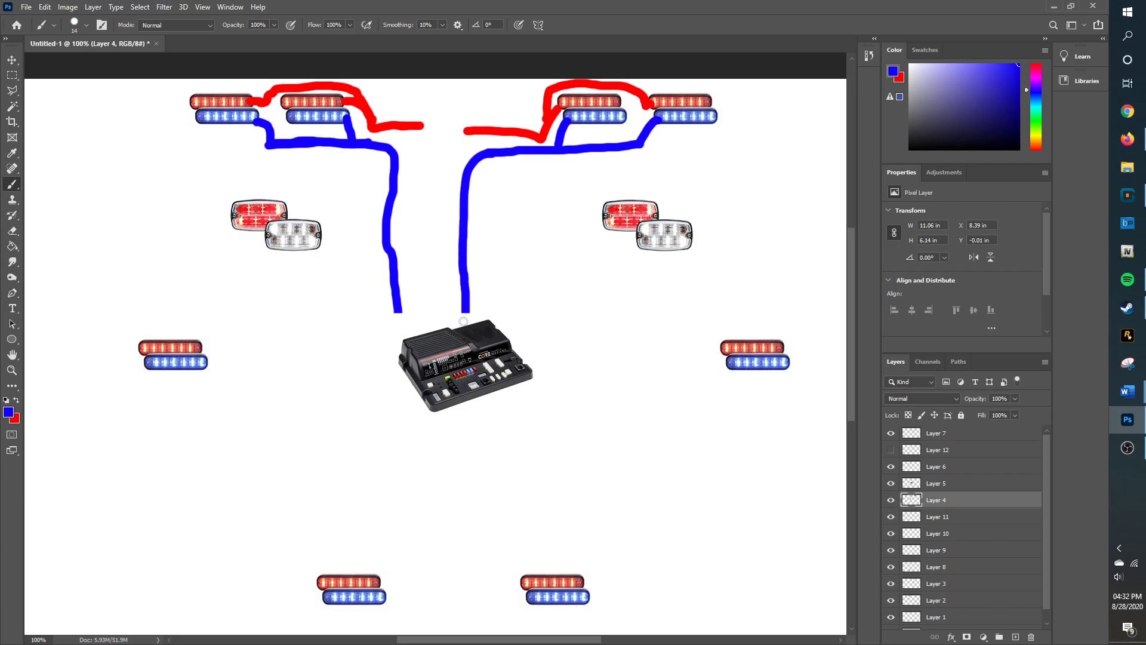
click(17, 400)
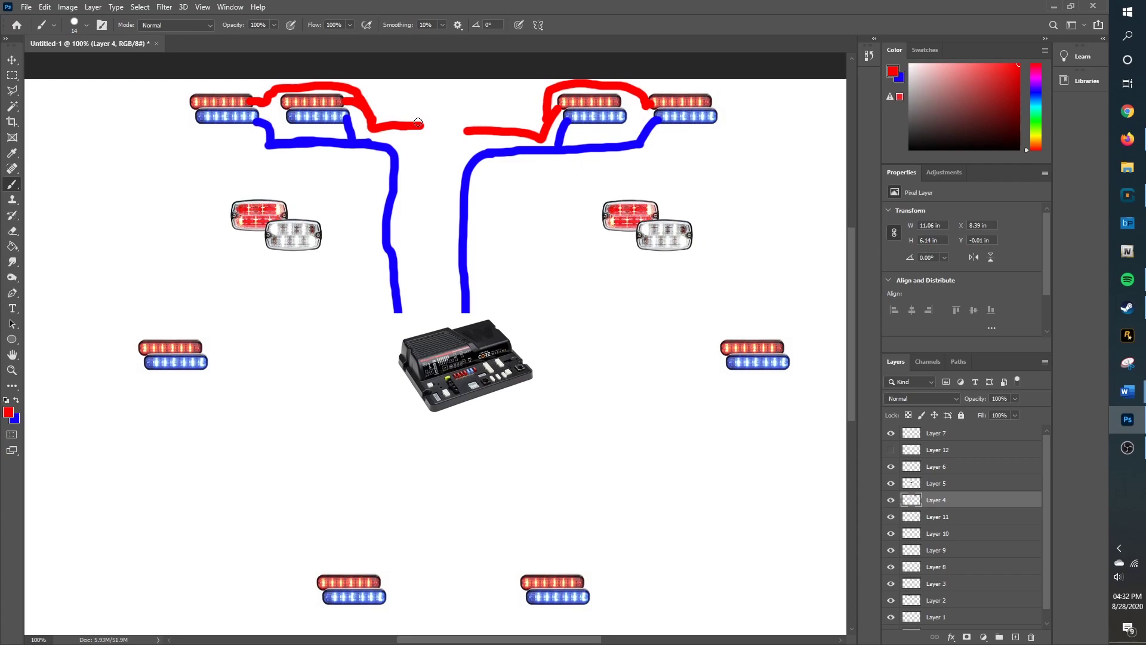
drag(420, 125, 422, 312)
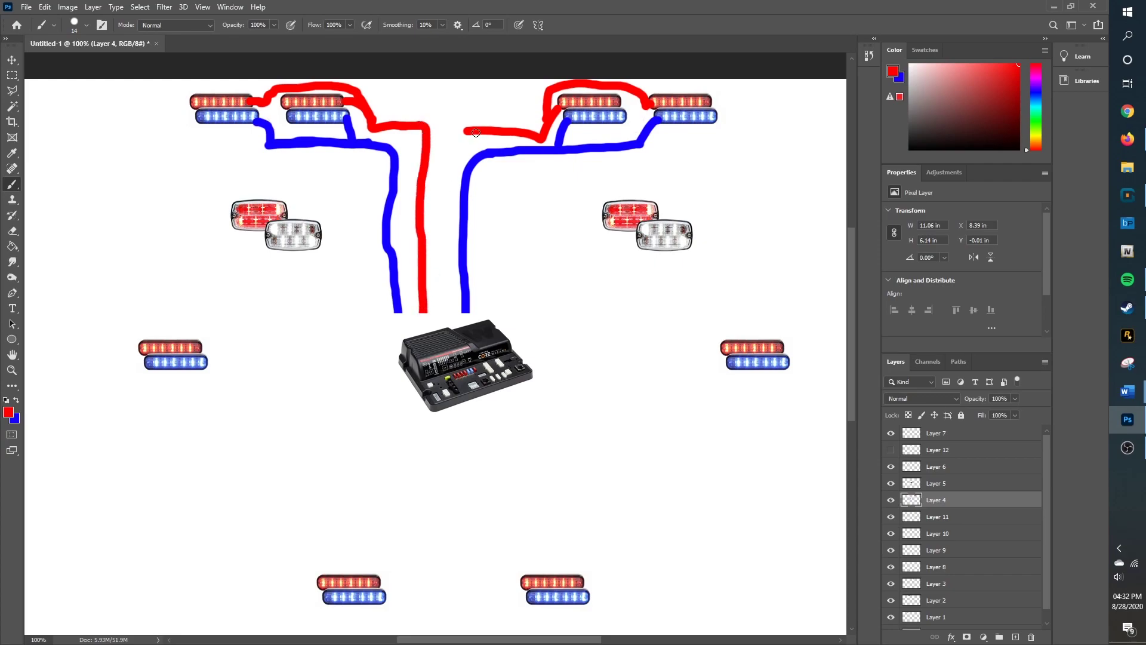
drag(461, 131, 448, 317)
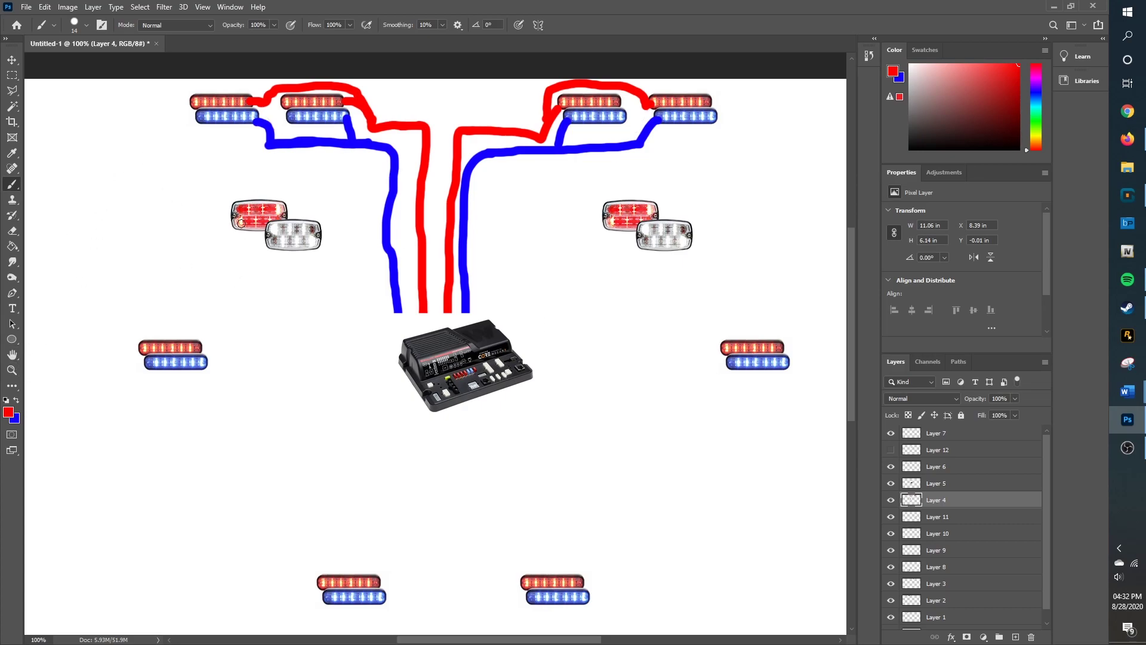
Paint red strokes down from the two red rectangular lights and blue strokes down from the two white ones beside them
mouse_move(231, 224)
mouse_down()
mouse_move(220, 268)
mouse_move(246, 287)
mouse_up()
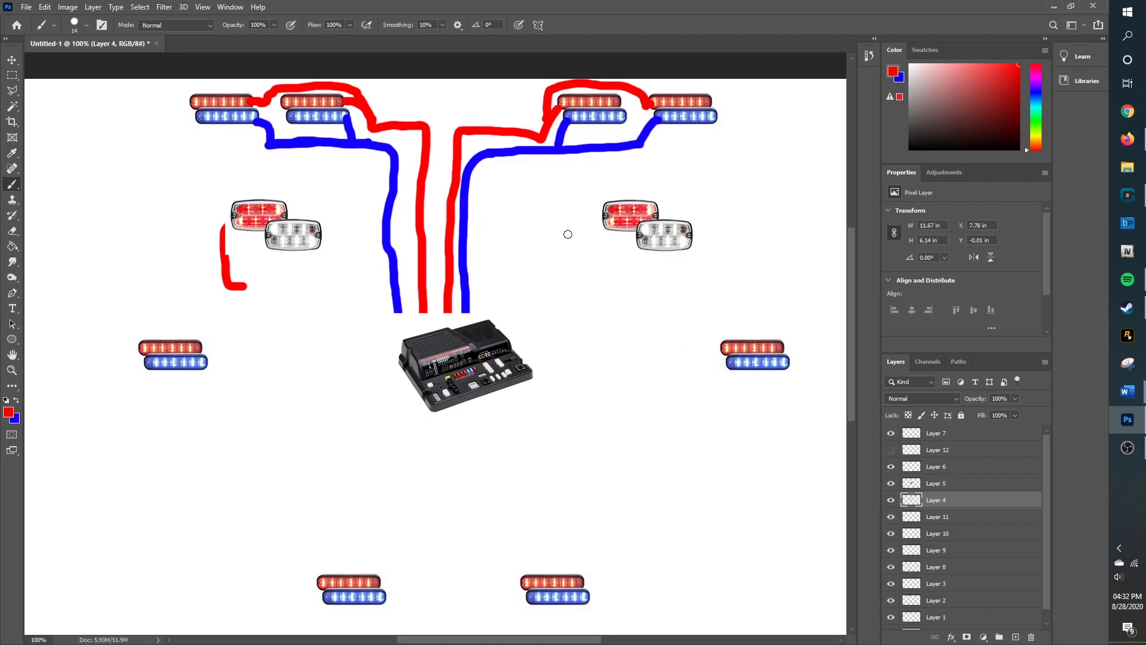
drag(596, 233, 595, 282)
click(18, 401)
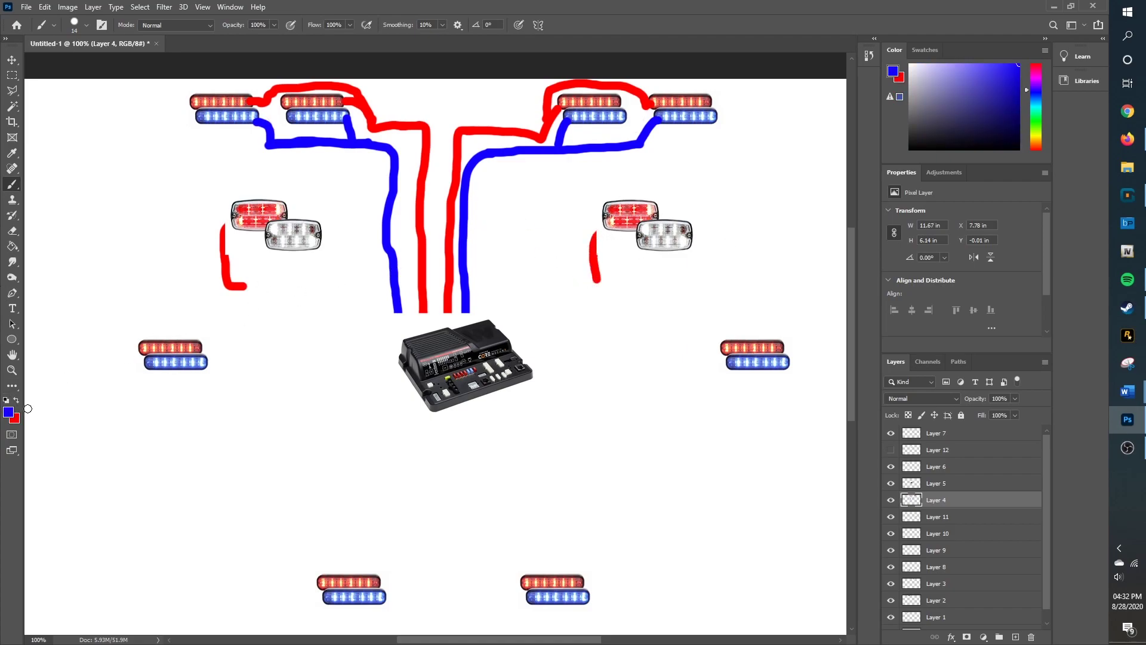
drag(305, 258, 311, 292)
drag(662, 254, 621, 321)
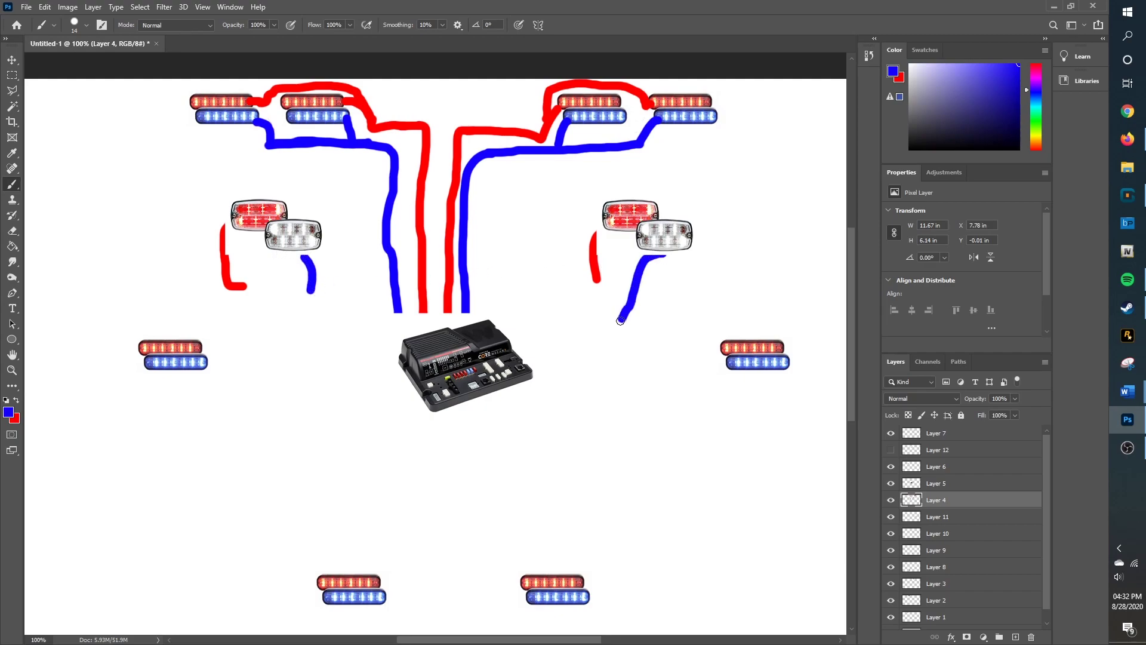
click(18, 401)
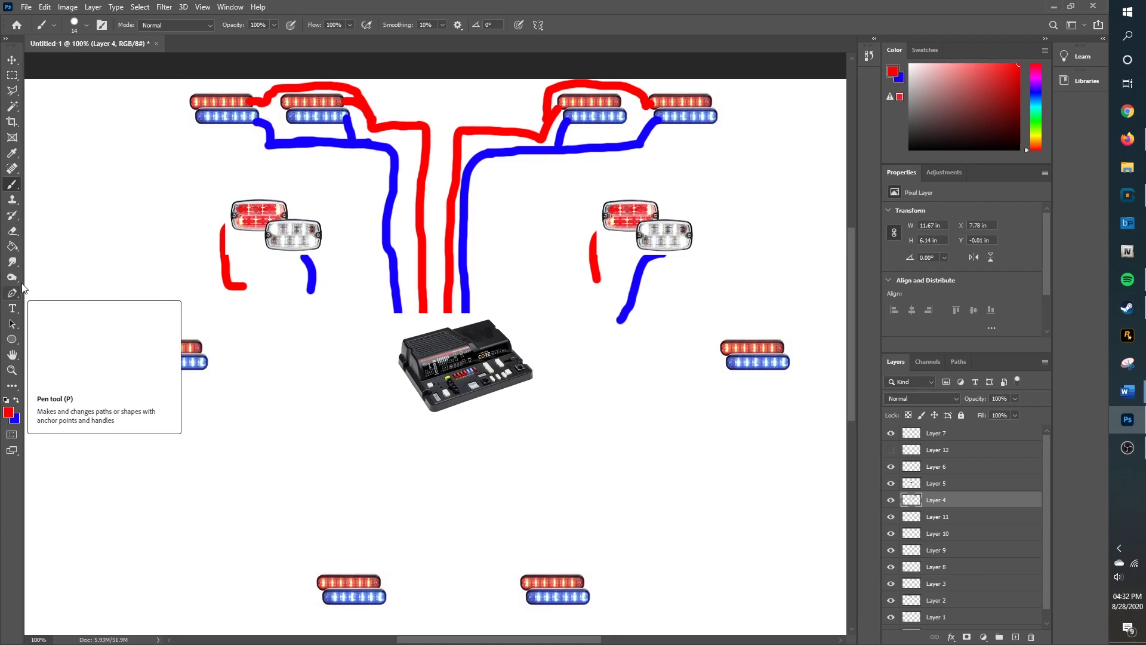
Erase the painted red and blue wiring lines around the upper lights and above the control box with the Eraser
click(15, 236)
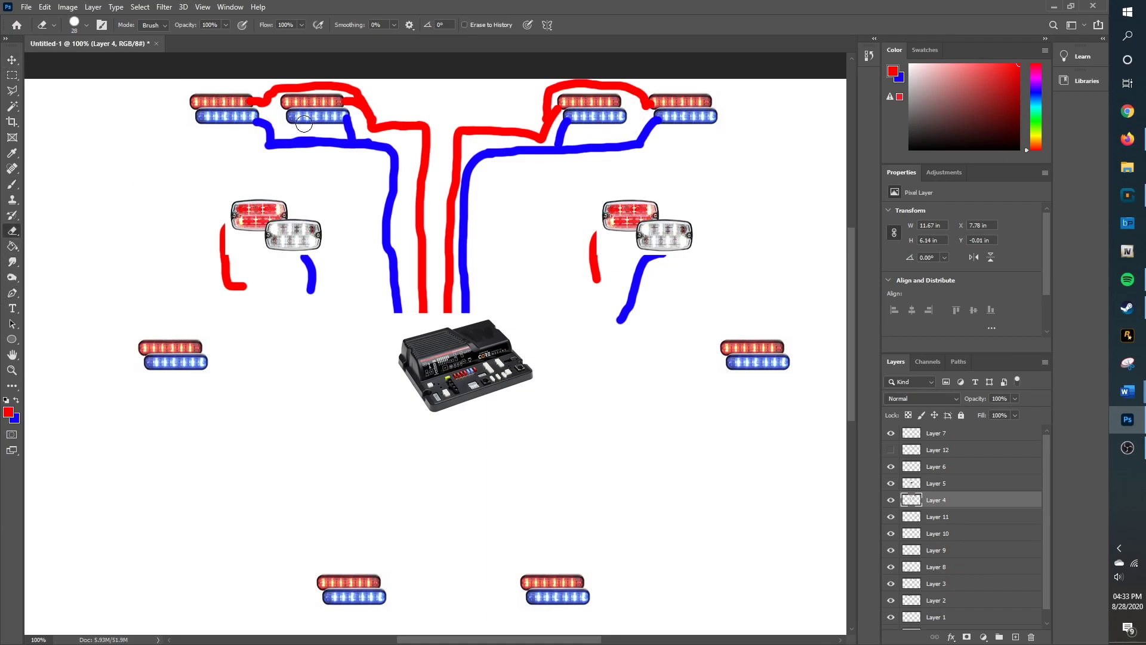
drag(316, 87, 268, 143)
mouse_move(230, 198)
mouse_down()
mouse_move(323, 95)
mouse_move(358, 98)
mouse_move(325, 113)
mouse_move(398, 139)
mouse_move(302, 174)
mouse_move(366, 220)
mouse_move(440, 189)
mouse_move(486, 192)
mouse_move(359, 228)
mouse_move(447, 257)
mouse_move(396, 231)
mouse_move(468, 232)
mouse_move(501, 269)
mouse_move(468, 251)
mouse_move(475, 302)
mouse_move(409, 267)
mouse_move(335, 250)
mouse_move(220, 291)
mouse_move(165, 285)
mouse_move(239, 251)
mouse_move(220, 274)
mouse_move(600, 86)
mouse_move(637, 81)
mouse_move(591, 76)
mouse_move(668, 105)
mouse_move(615, 141)
mouse_move(672, 130)
mouse_move(694, 162)
mouse_move(720, 111)
mouse_move(670, 82)
mouse_move(732, 281)
mouse_move(641, 260)
mouse_move(625, 301)
mouse_move(644, 250)
mouse_move(594, 267)
mouse_move(606, 307)
mouse_up()
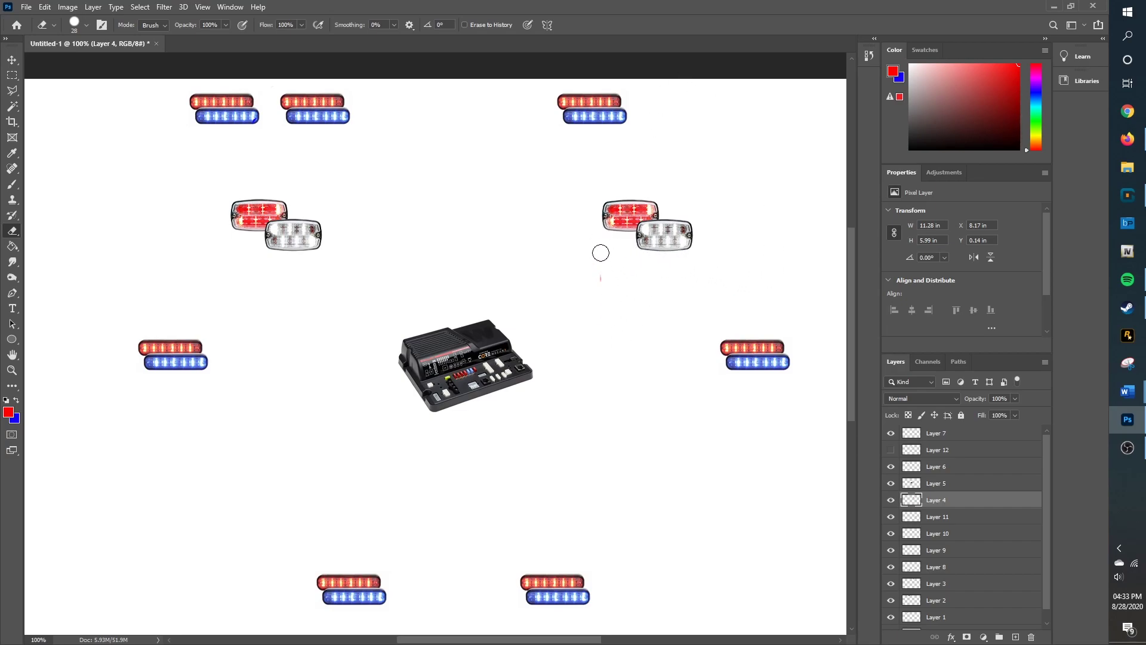
click(12, 184)
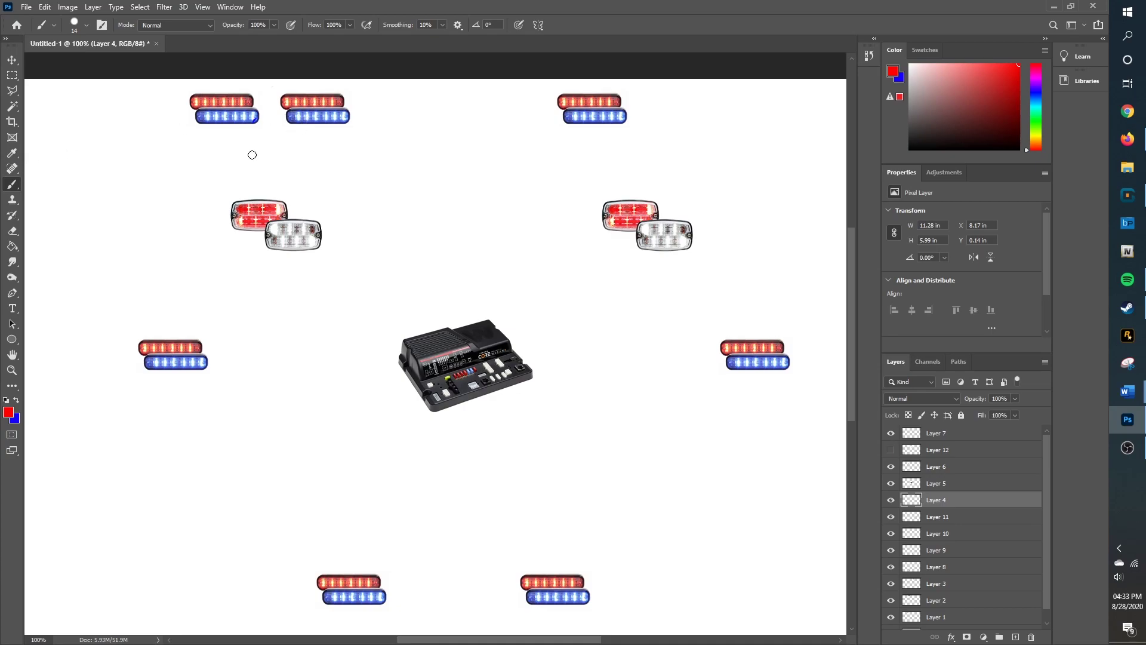
Show Layer 12 and move its circuit board up and left, to about X 10.42 in, Y 1.29 in
click(12, 60)
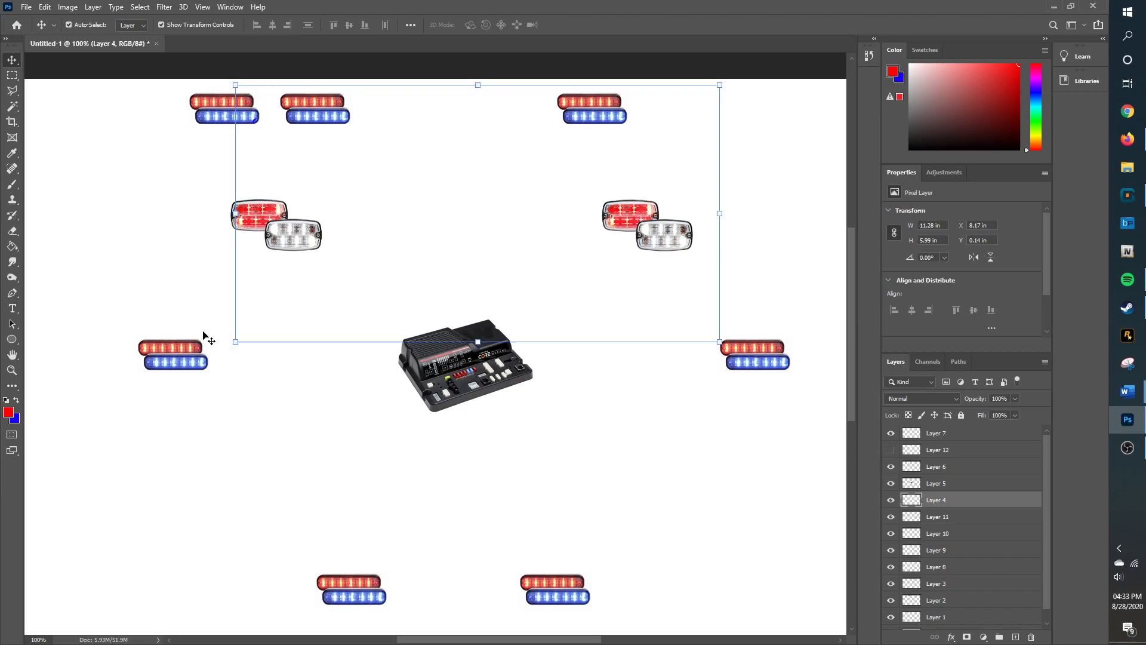
click(306, 480)
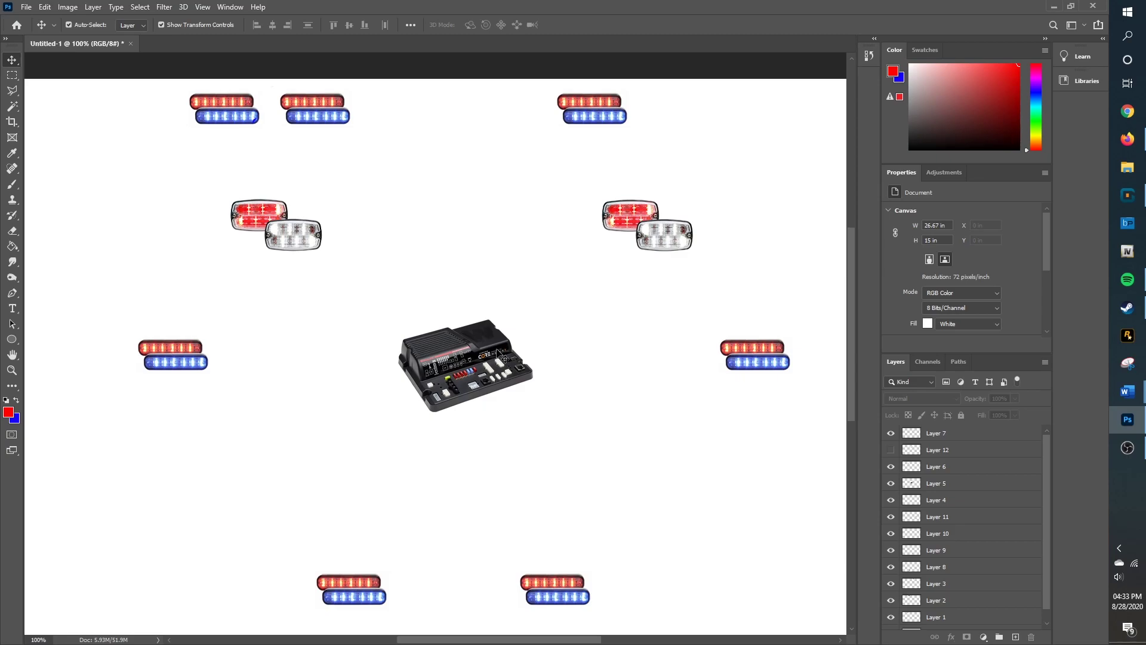
click(890, 450)
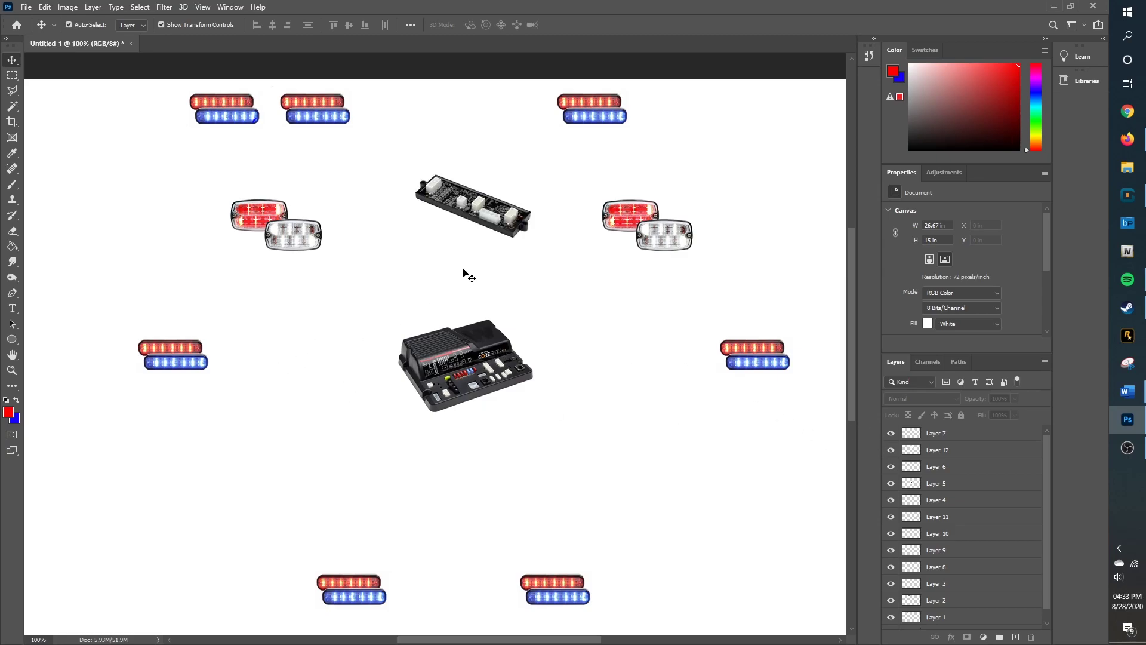
drag(481, 245, 470, 177)
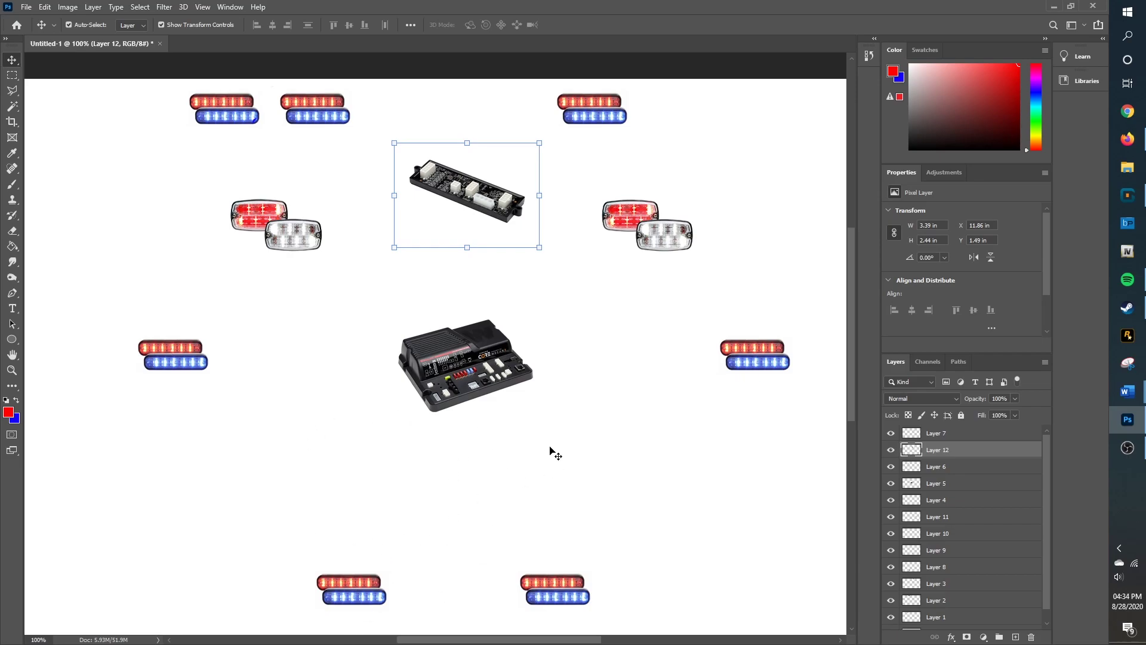
click(459, 187)
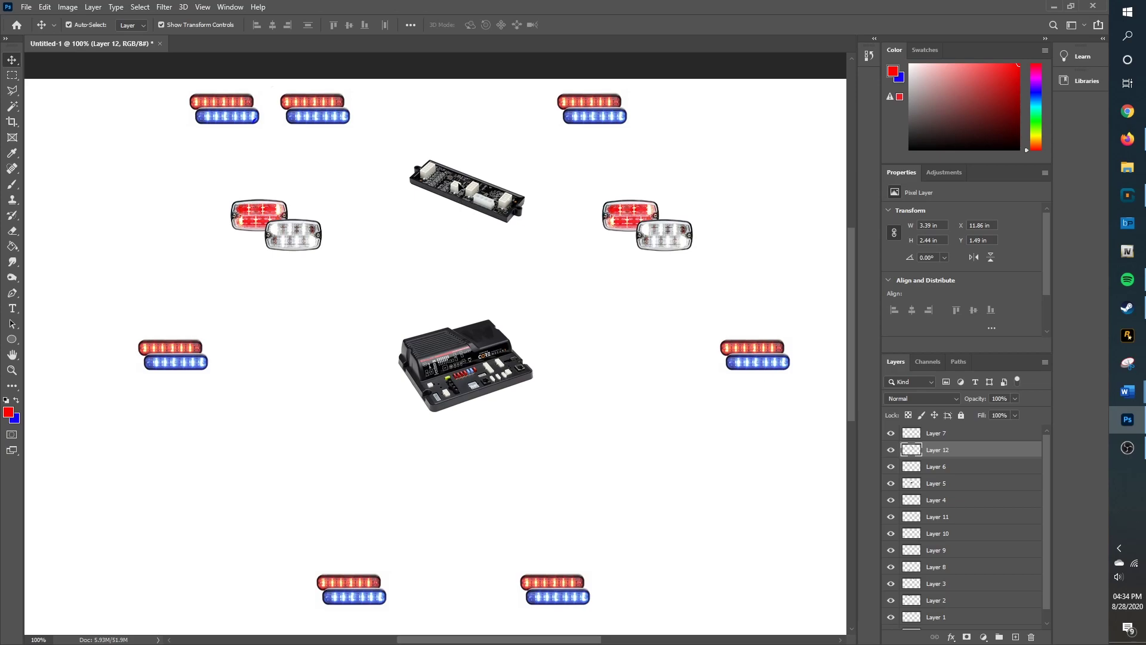
drag(460, 187, 398, 178)
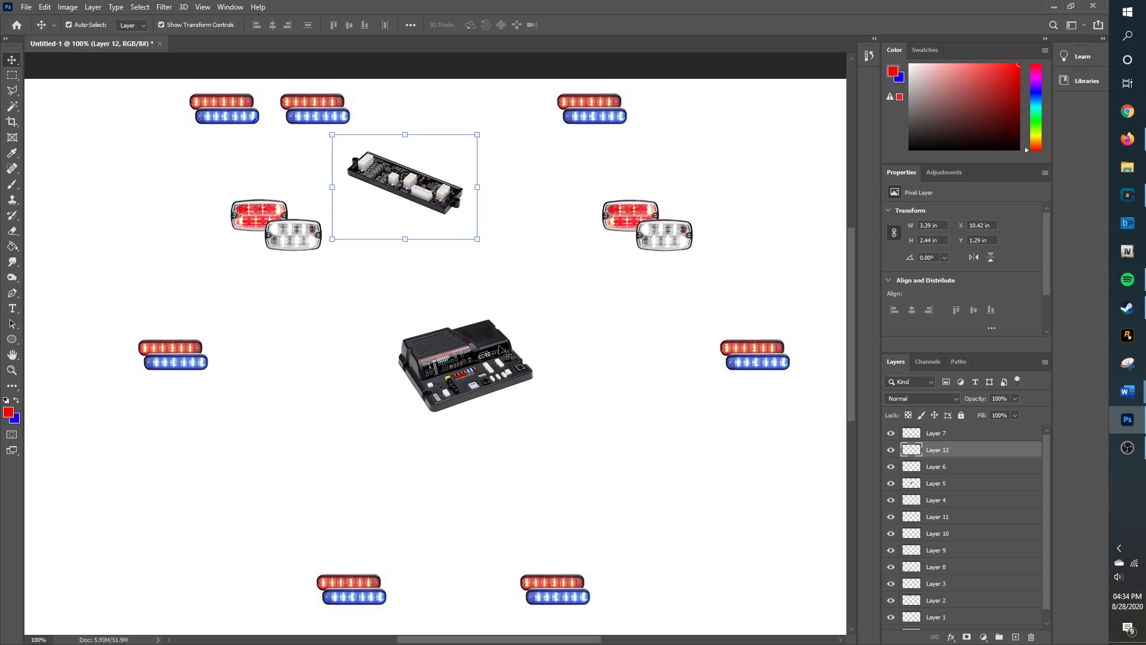
Move the control box down and back up over the leftover blue paint specks, to about X 11.93 in, Y 5.4 in
drag(507, 355, 506, 412)
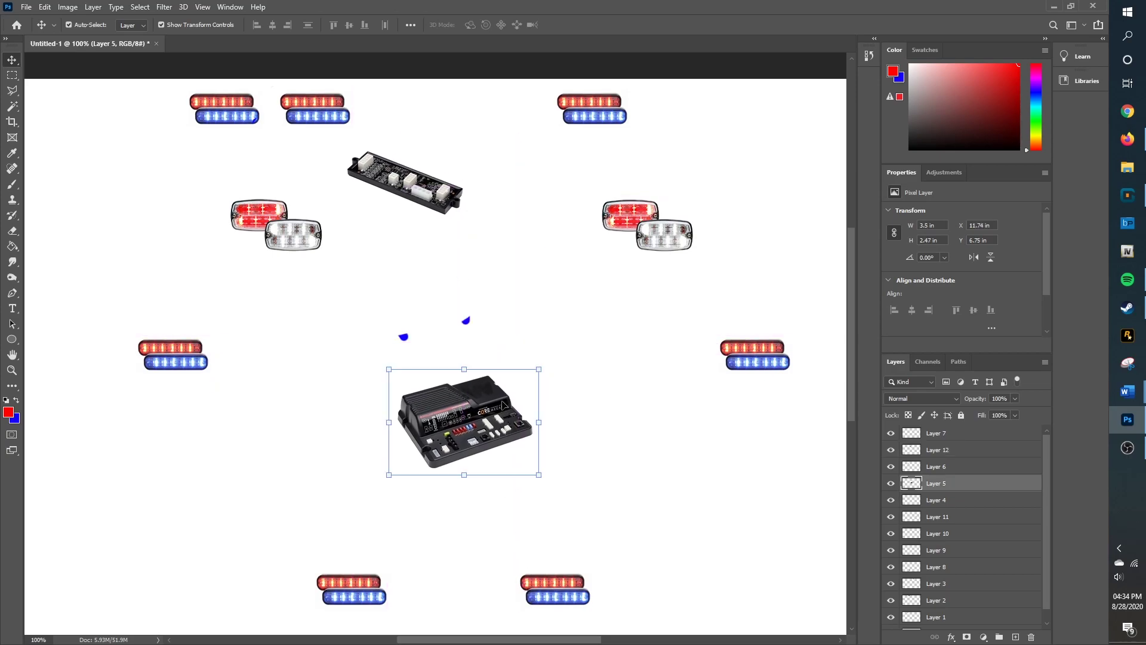
click(12, 261)
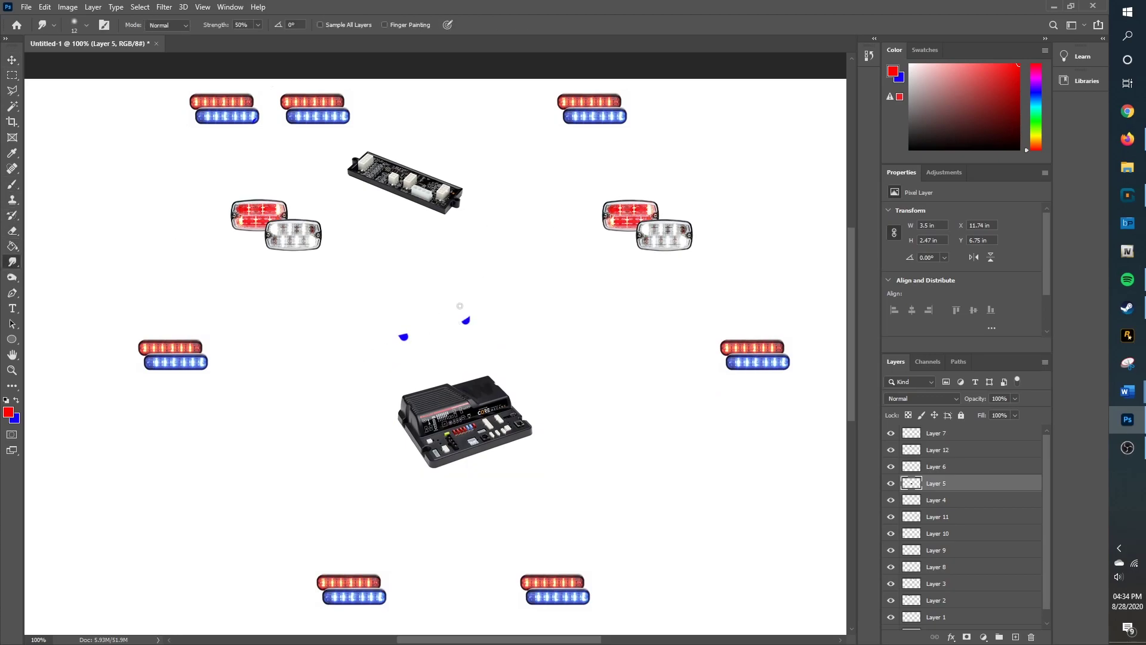
click(13, 230)
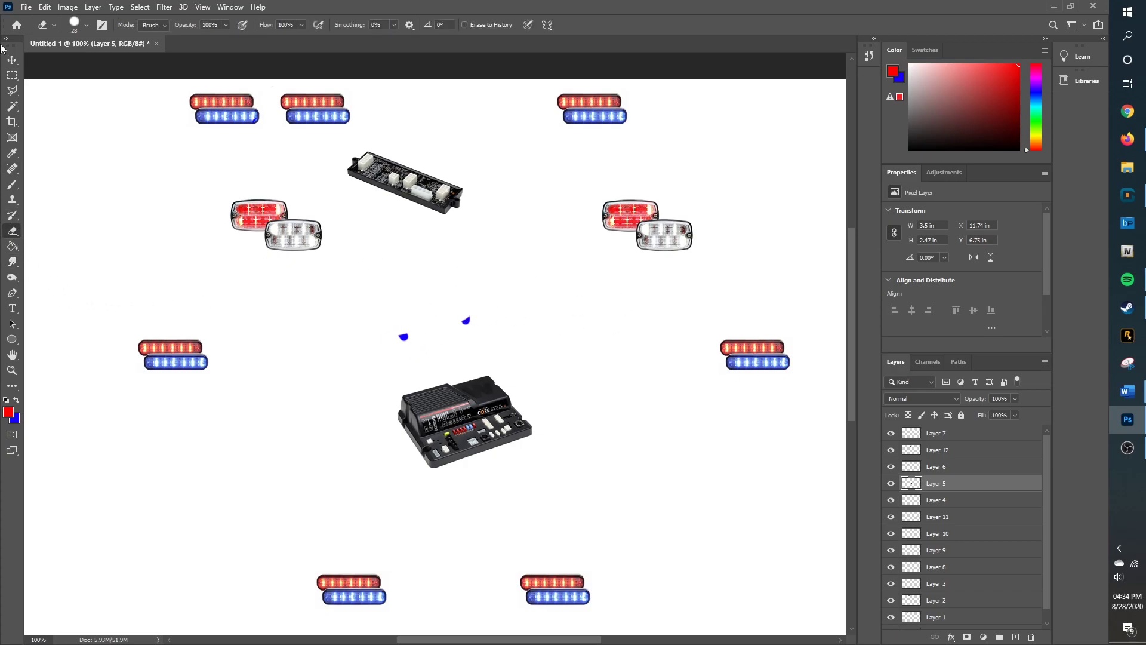
click(12, 60)
drag(460, 406, 471, 348)
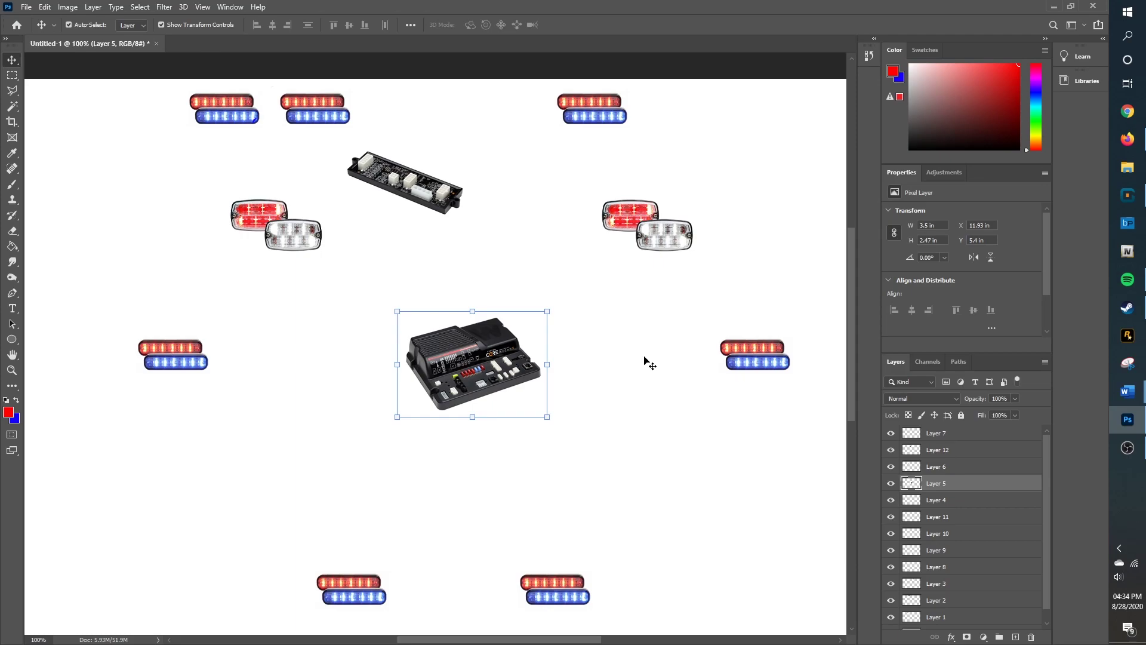
click(309, 386)
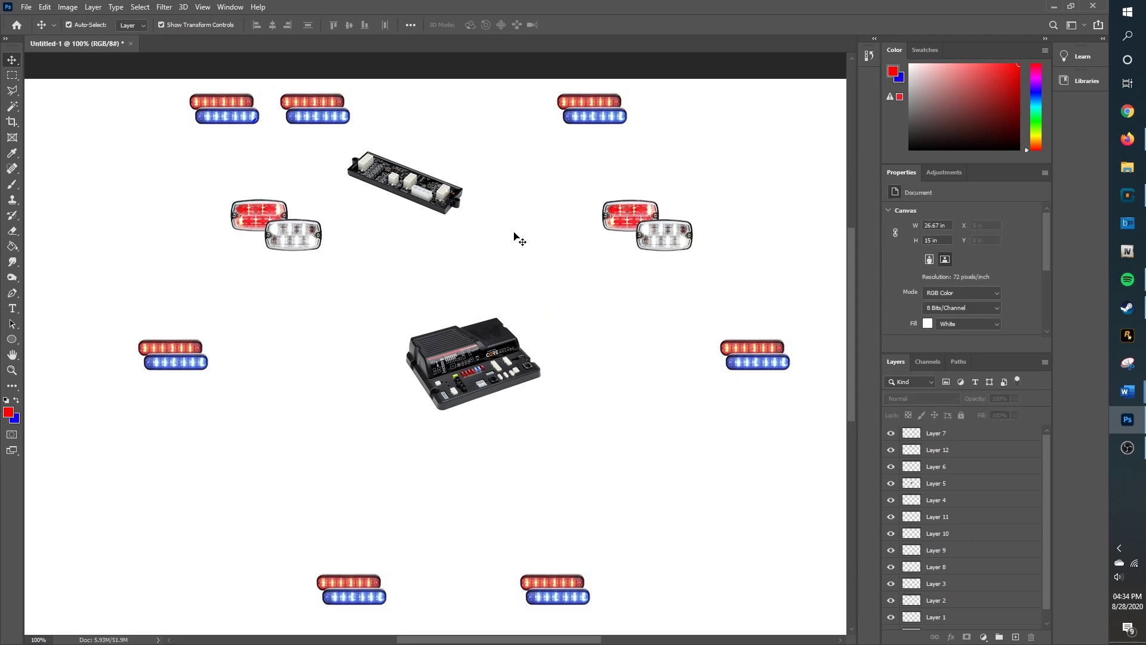
Move the circuit board back above the control box, to about X 11.64 in, Y 2.18 in, and deselect it
drag(420, 192, 483, 208)
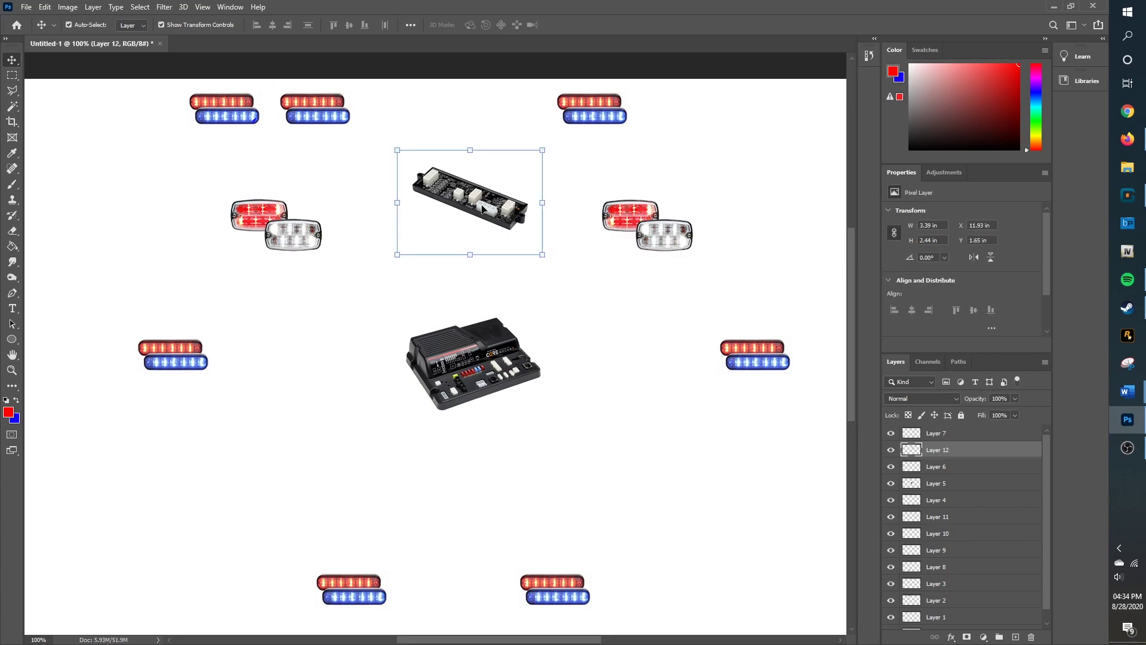
click(528, 386)
click(665, 411)
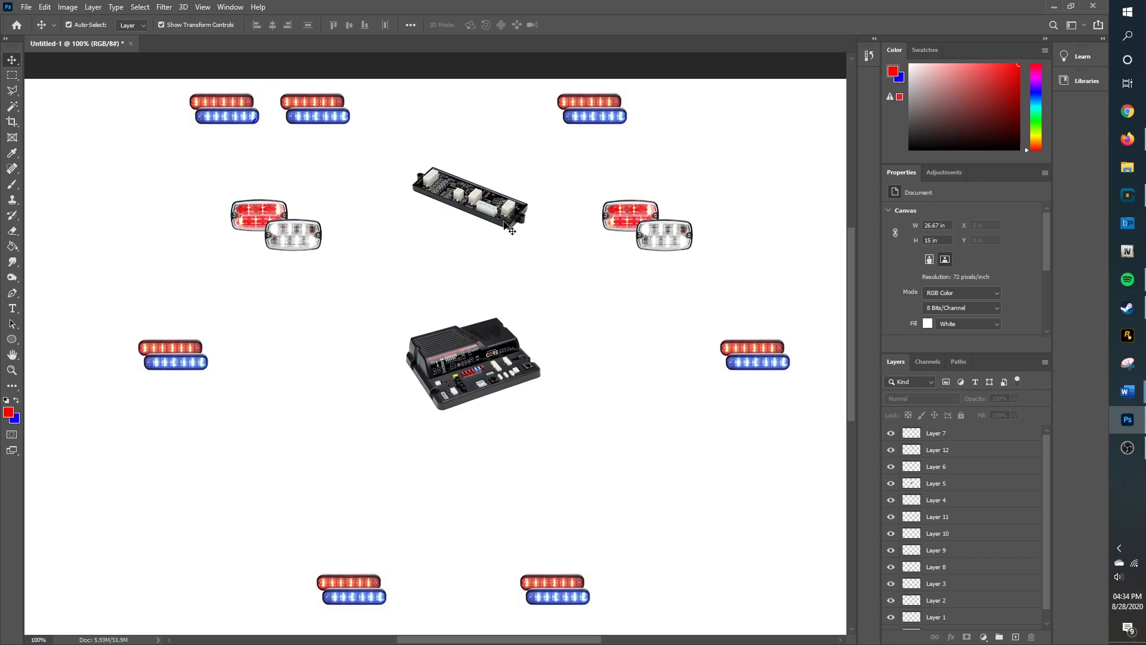
drag(495, 198, 485, 221)
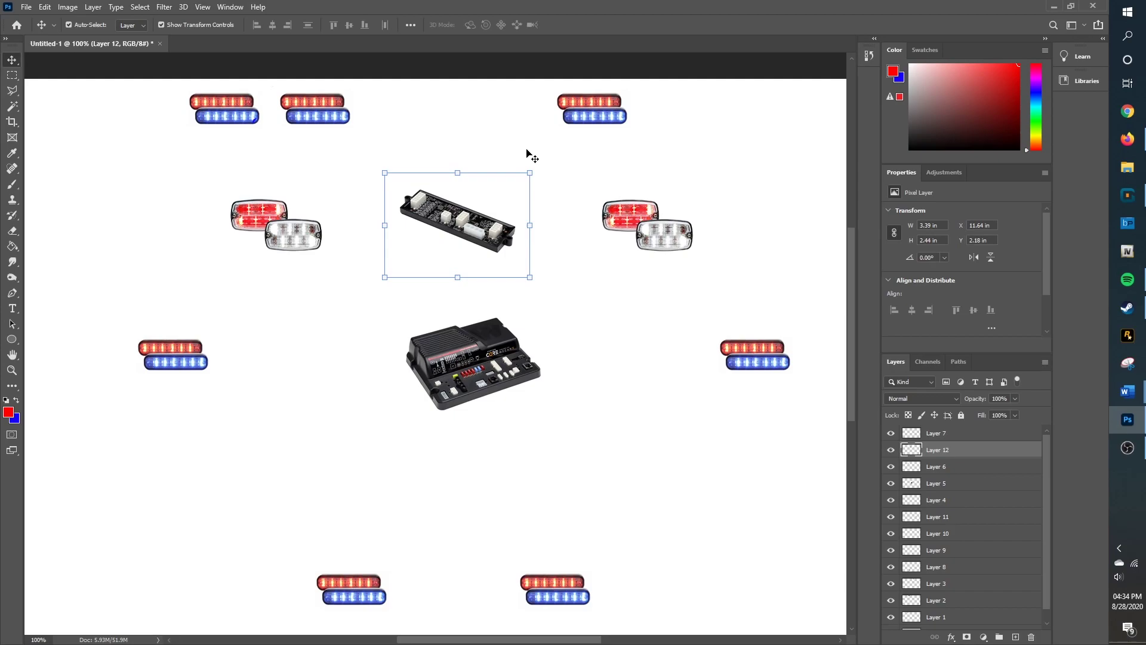
click(530, 464)
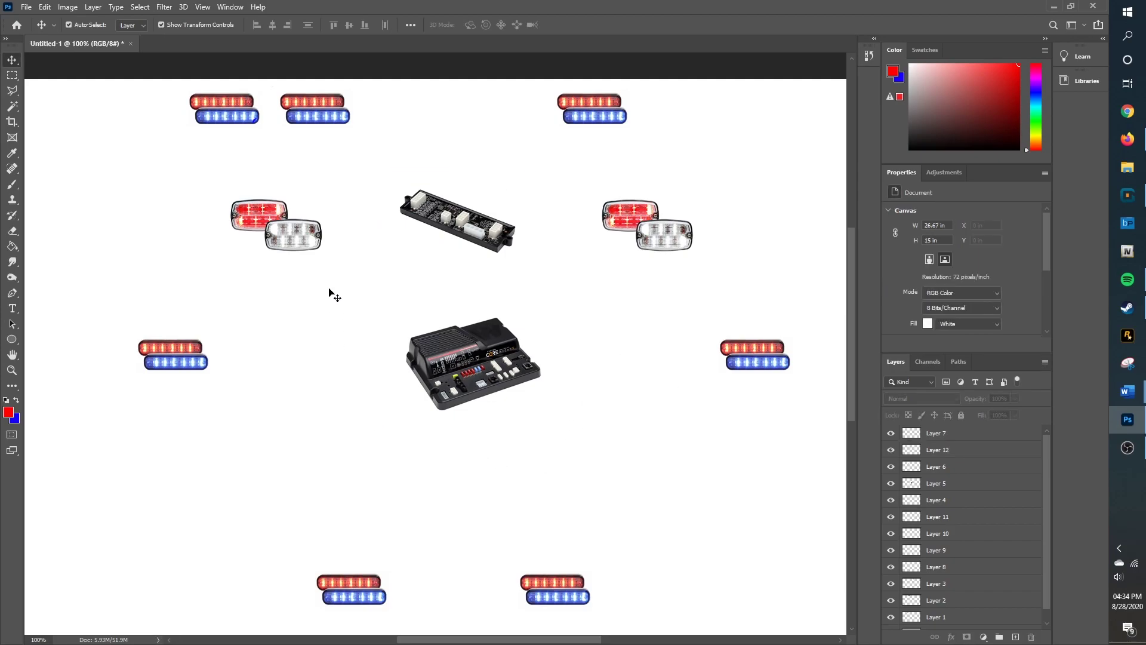